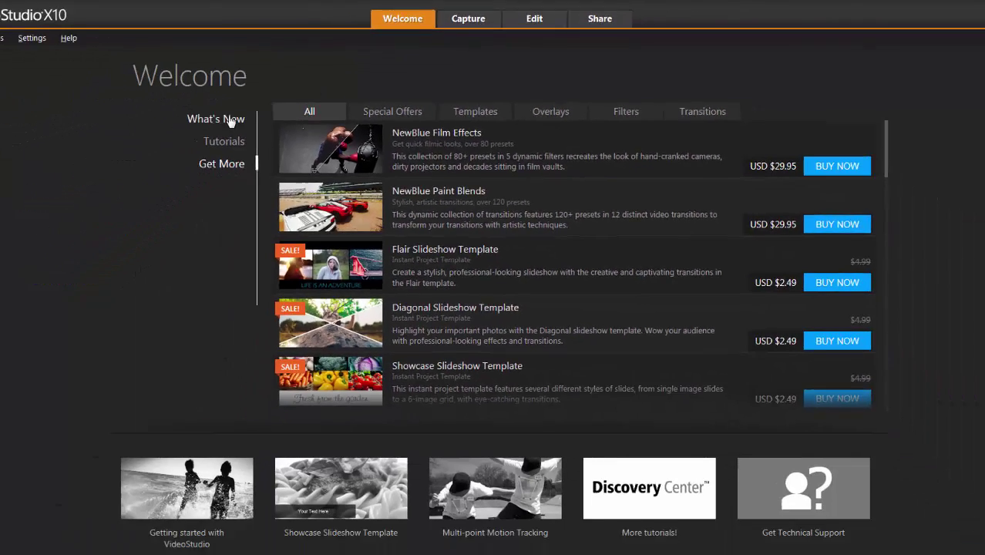
Look through the What's New, Tutorials and Get More pages, reading the whole list of purchasable add-ons
left_click(75, 205)
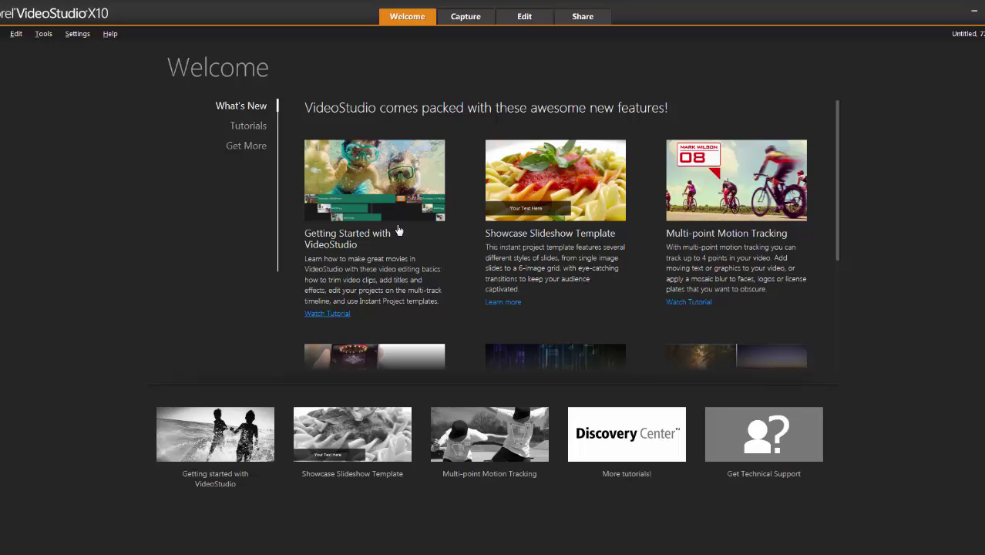
left_click(251, 127)
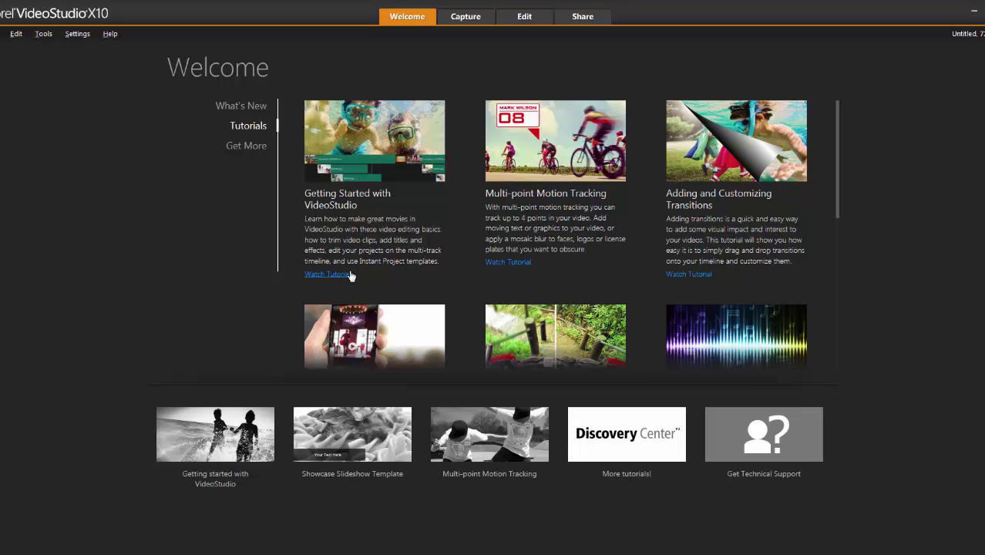
left_click(253, 147)
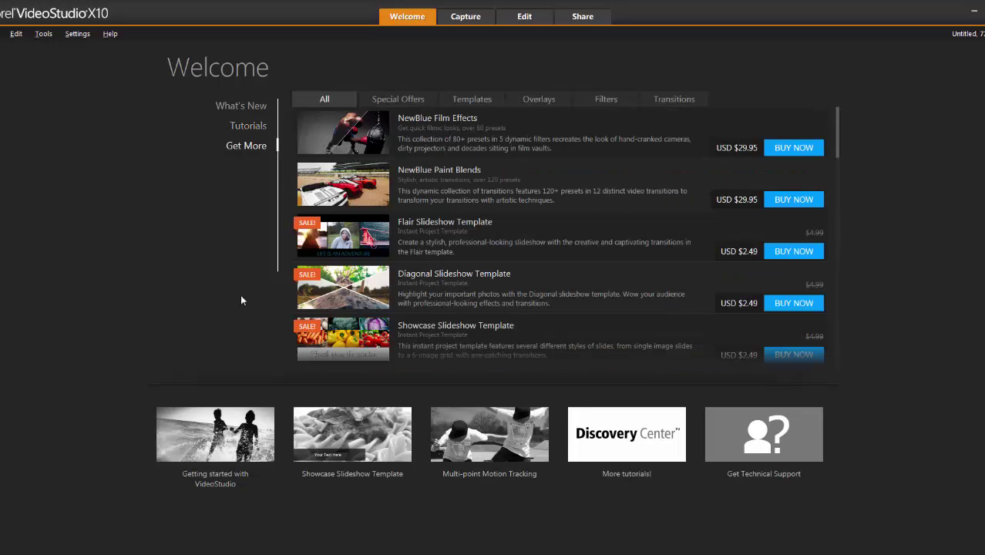
scroll(559, 286, "down", 15)
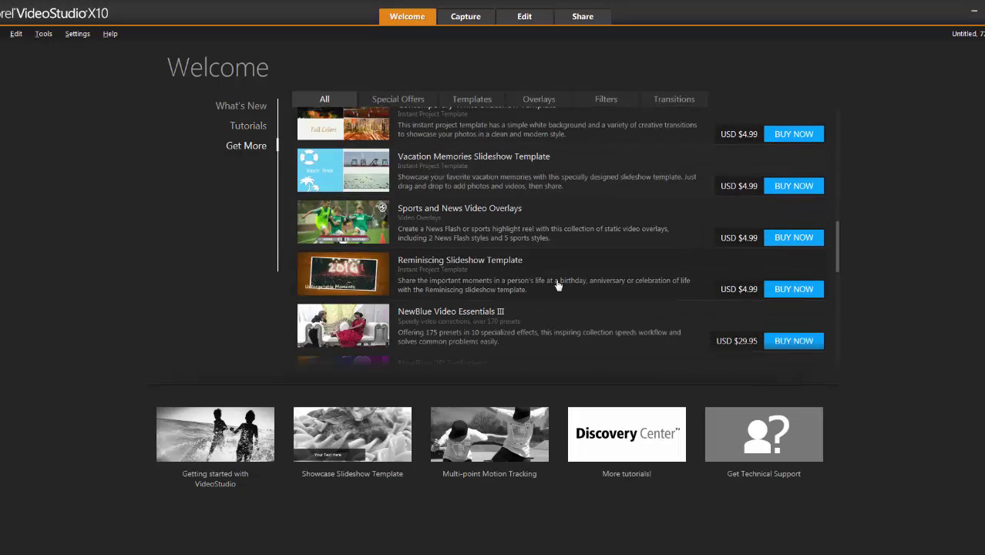
scroll(555, 286, "down", 5)
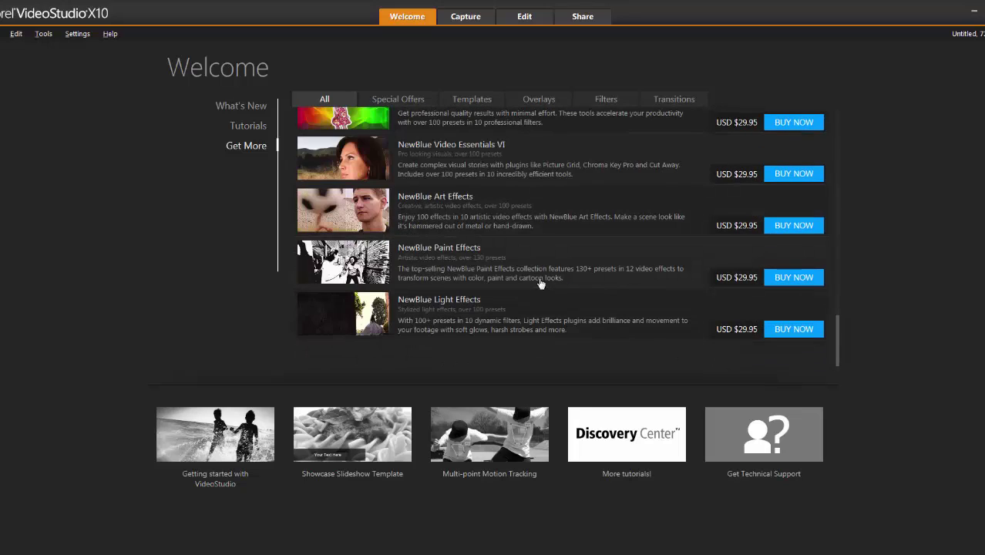
Open the choking-man photo in Mask Creator from the Edit workspace and brush a still mask along the man's outline
left_click(524, 16)
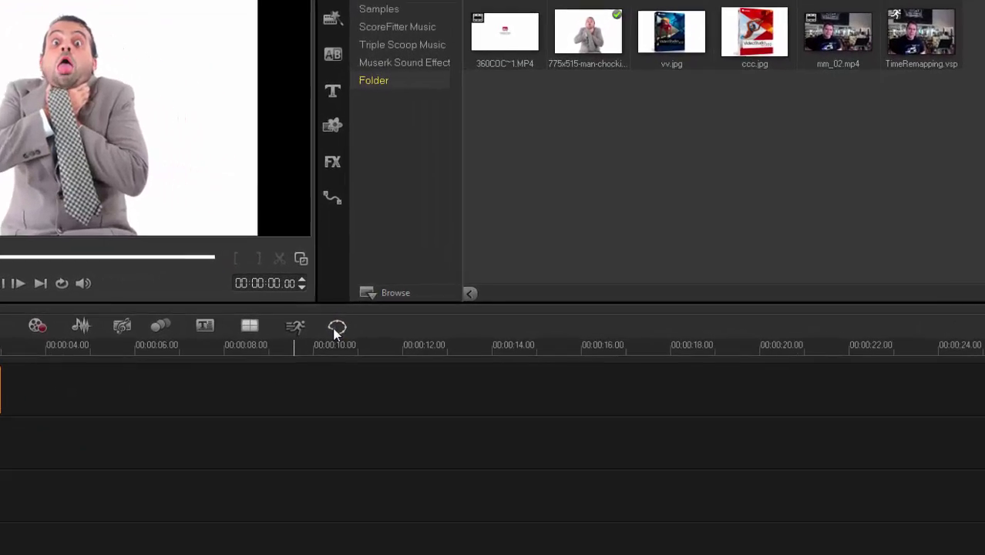
left_click(337, 327)
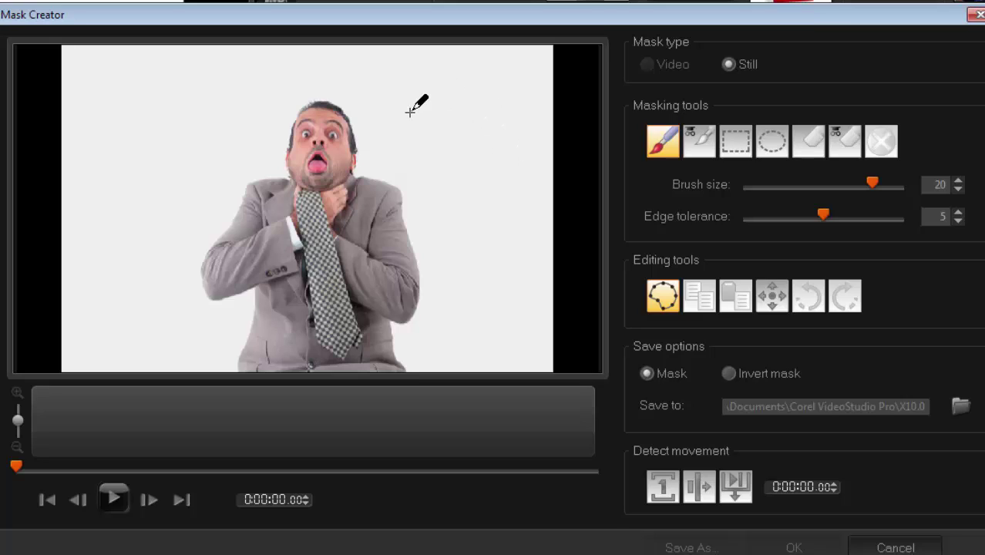
mouse_move(337, 99)
left_mouse_down()
mouse_move(300, 144)
mouse_move(307, 186)
mouse_move(270, 187)
mouse_move(250, 202)
mouse_move(214, 274)
mouse_move(221, 288)
mouse_move(264, 278)
mouse_move(248, 366)
mouse_move(399, 372)
mouse_move(379, 323)
mouse_move(385, 309)
mouse_move(406, 316)
mouse_move(410, 267)
mouse_move(391, 193)
mouse_move(349, 179)
mouse_move(336, 115)
left_mouse_up()
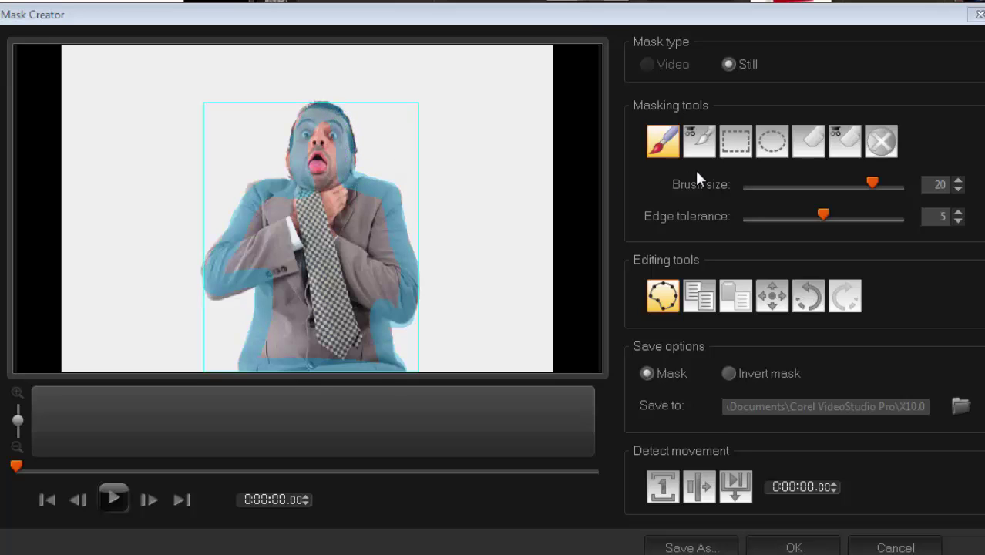
Add a rectangular mask area over the man's torso and an elliptical one over his face
left_click(736, 146)
left_click_drag(267, 196, 400, 304)
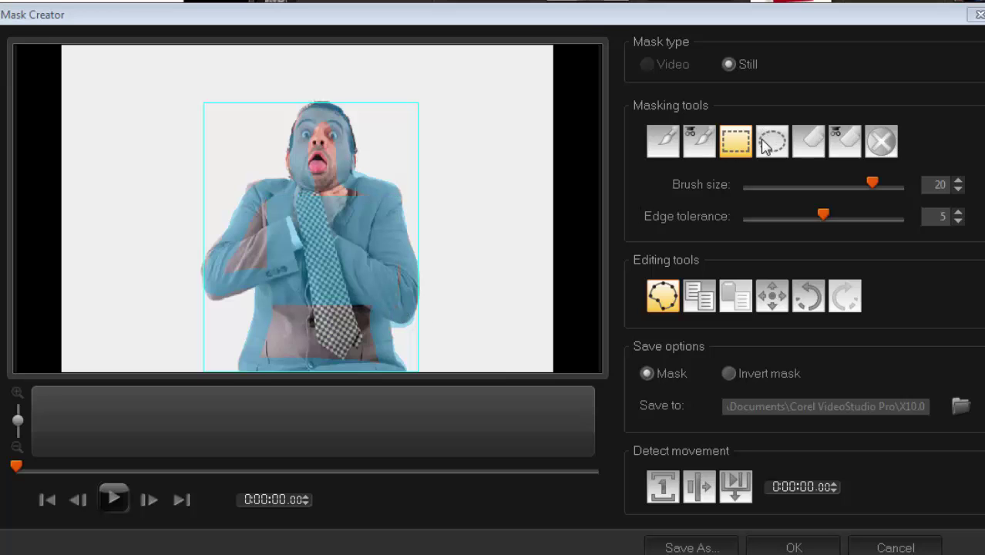
left_click(772, 141)
mouse_move(308, 124)
left_mouse_down()
mouse_move(324, 183)
mouse_move(345, 198)
left_mouse_up()
Brush over the remaining unmasked parts of the man's suit, tie and head, and accept the mask
left_click(663, 141)
mouse_move(276, 207)
left_mouse_down()
mouse_move(237, 266)
mouse_move(257, 264)
mouse_move(258, 229)
mouse_move(256, 252)
mouse_move(306, 208)
mouse_move(364, 189)
left_mouse_up()
mouse_move(410, 253)
left_mouse_down()
mouse_move(397, 300)
mouse_move(278, 310)
mouse_move(268, 353)
mouse_move(370, 359)
mouse_move(365, 318)
mouse_move(342, 345)
mouse_move(358, 343)
mouse_move(353, 324)
mouse_move(335, 309)
mouse_move(324, 323)
mouse_move(292, 317)
left_mouse_up()
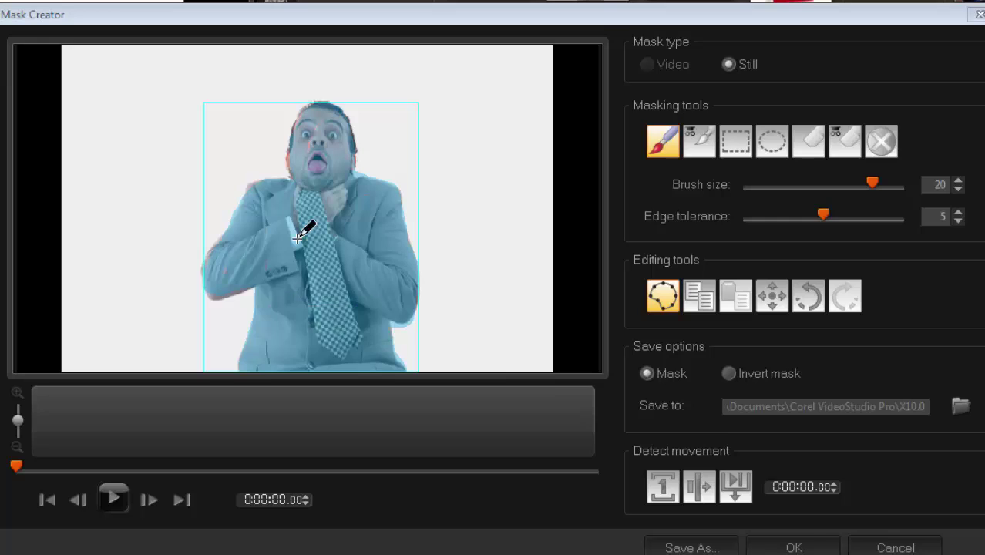
left_click_drag(298, 162, 293, 156)
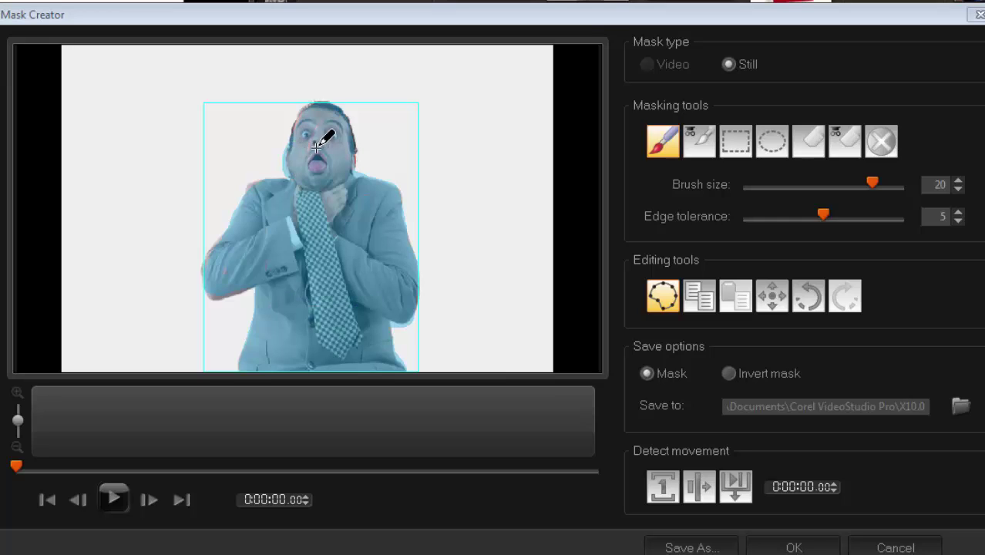
mouse_move(245, 273)
left_mouse_down()
mouse_move(216, 287)
mouse_move(269, 265)
left_mouse_up()
mouse_move(330, 194)
left_mouse_down()
mouse_move(312, 150)
mouse_move(336, 108)
left_mouse_up()
left_click(793, 547)
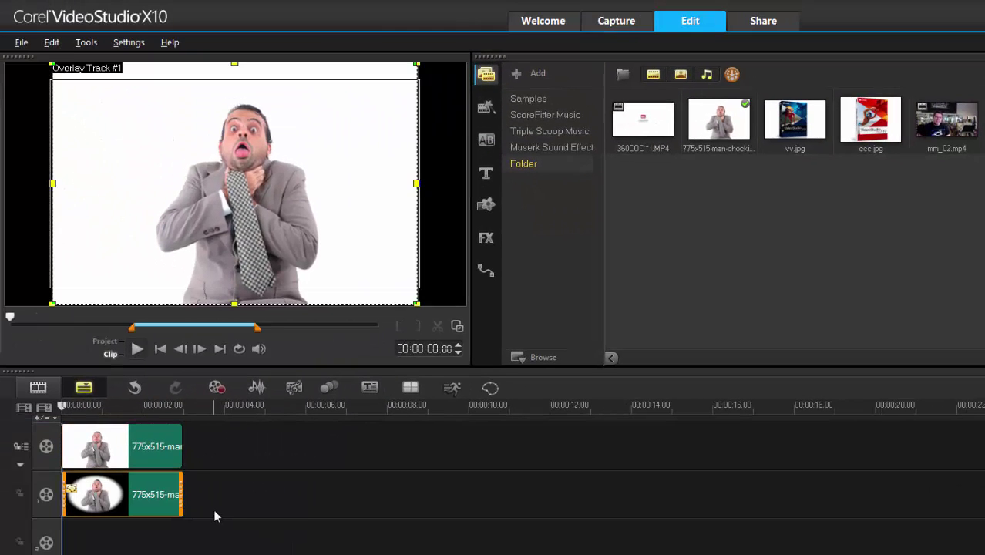
Place the red (178,0,0) color clip on the video track and delete the original man photo there as a replacement background
left_click(486, 205)
left_click(547, 73)
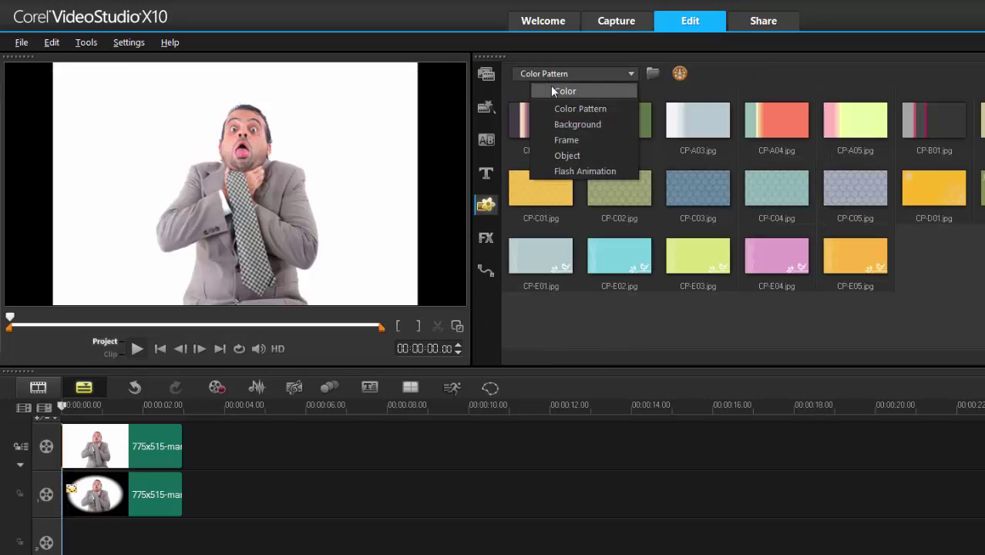
left_click(550, 90)
left_click_drag(619, 119, 292, 437)
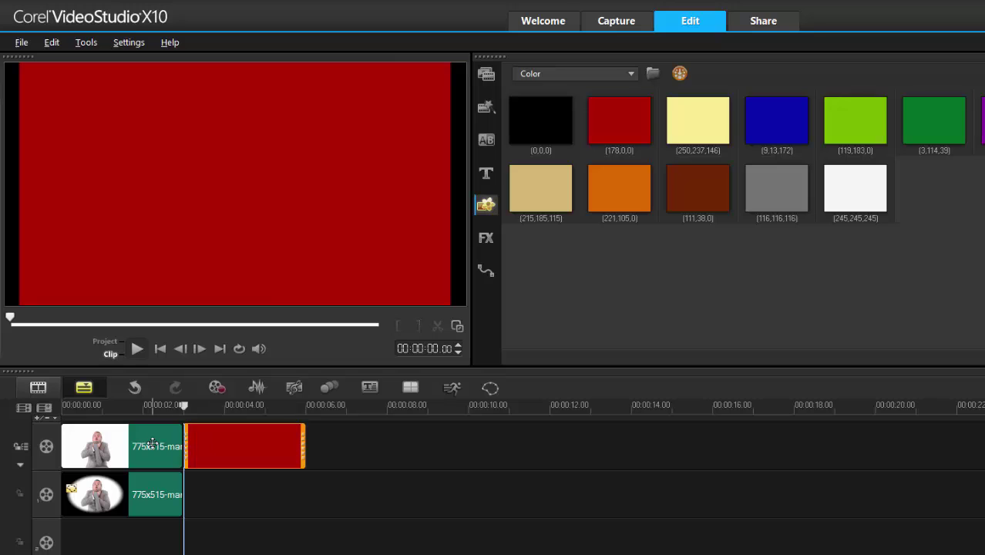
left_click(155, 443)
key("Delete")
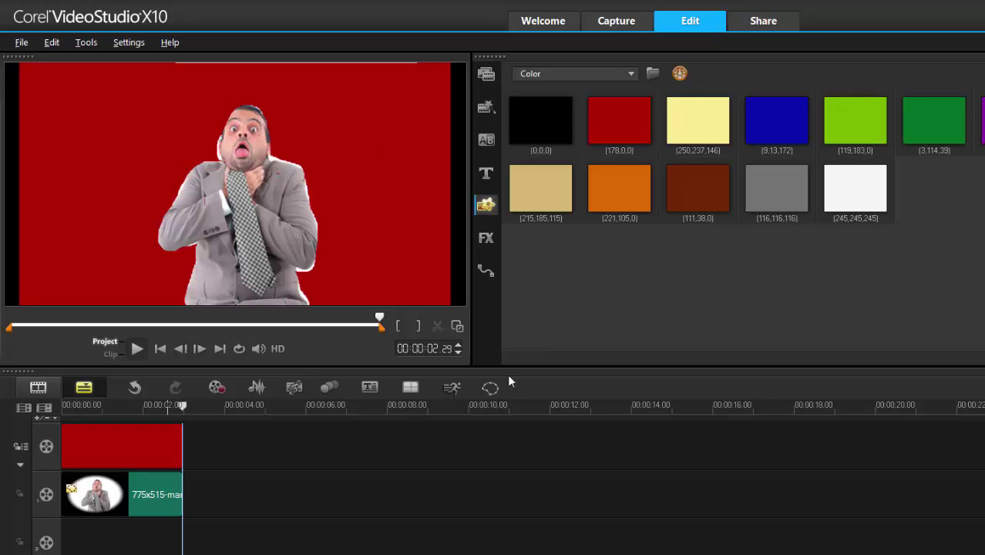
Delete the red color clip and the masked man clip to empty the timeline
left_click(144, 444)
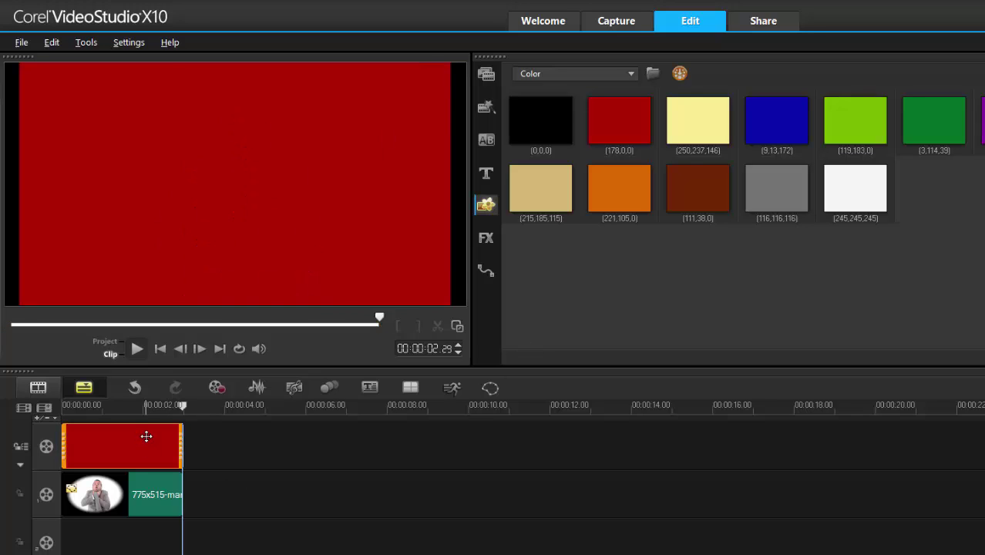
key("Delete")
left_click(158, 493)
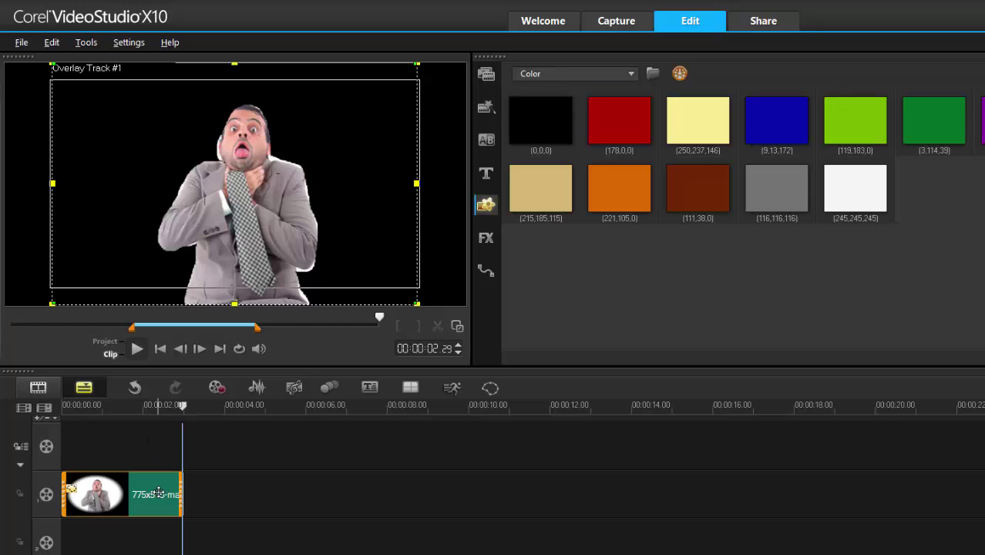
key("Delete")
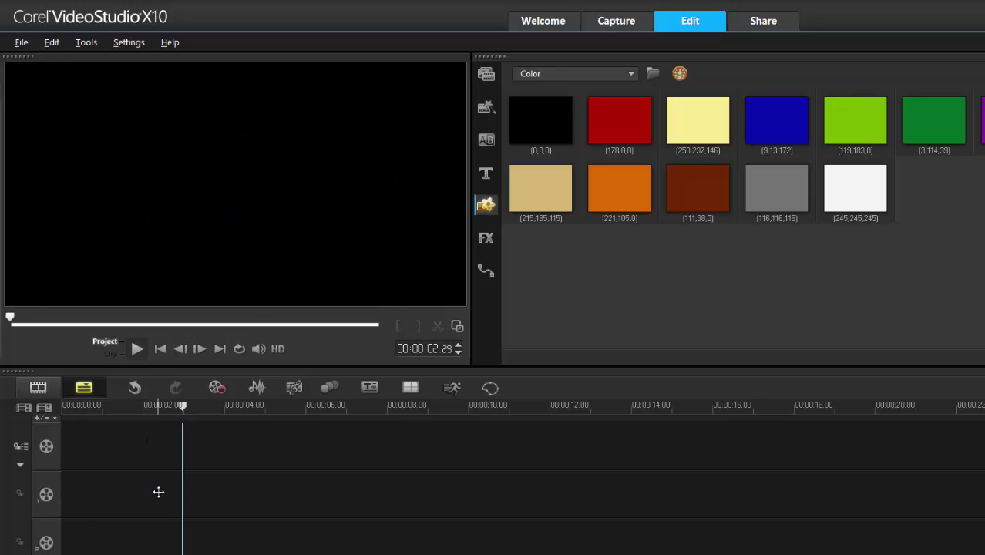
Place mm_02.mp4 from the media library on the video track, undoing the mistaken insertion of the time-remapped project
left_click(496, 77)
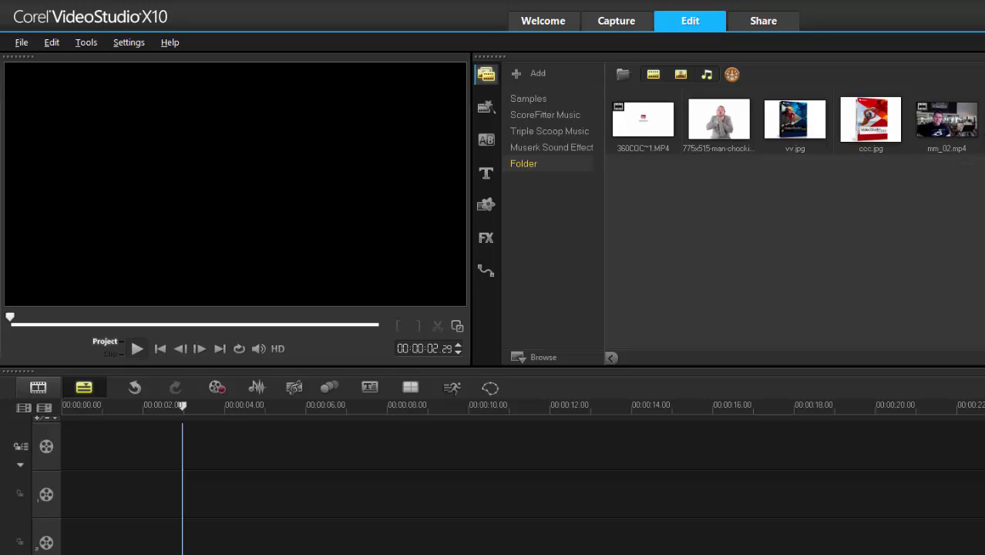
left_click_drag(960, 124, 541, 447)
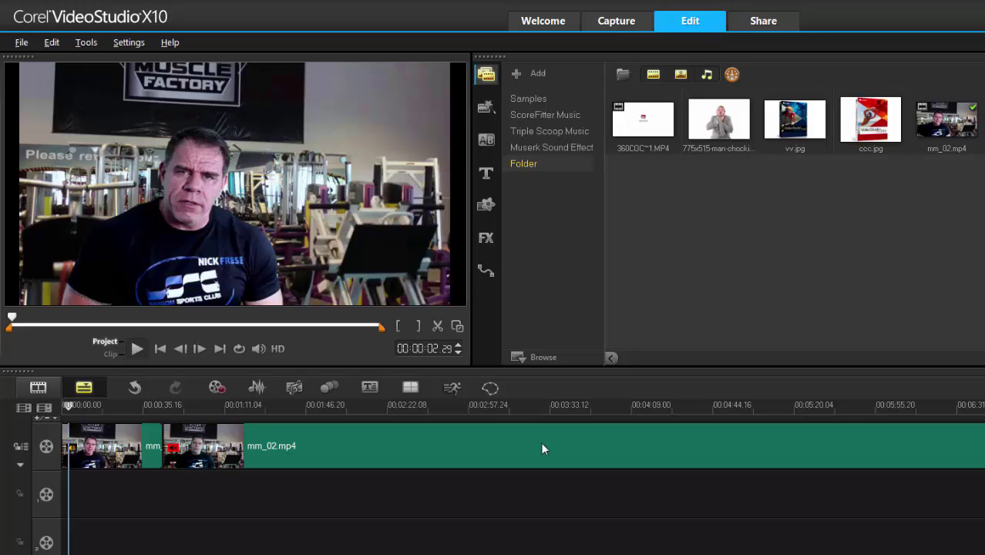
key("ctrl+z")
left_click_drag(941, 128, 558, 449)
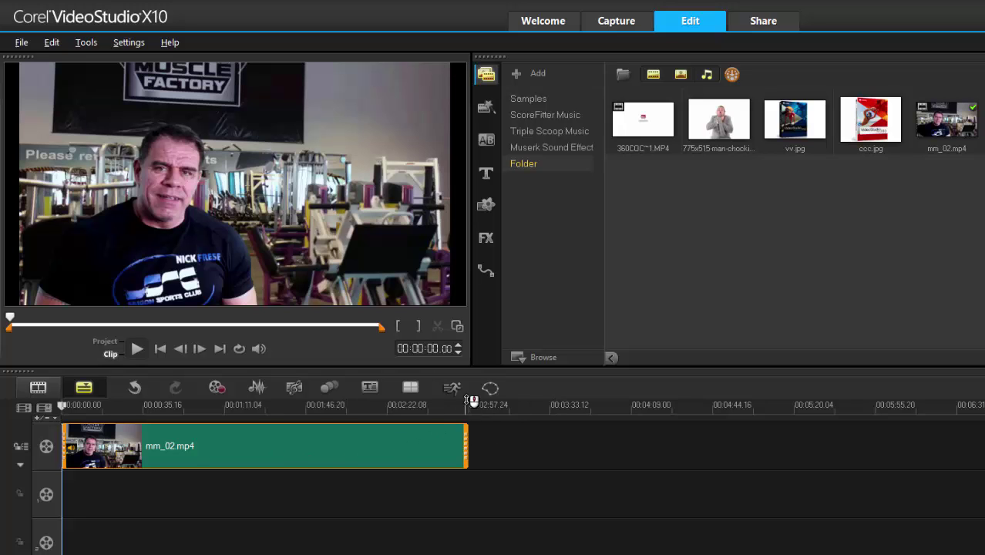
Move the playhead near the end of the mm_02.mp4 clip and open the clip in Time Remapping
left_click(51, 42)
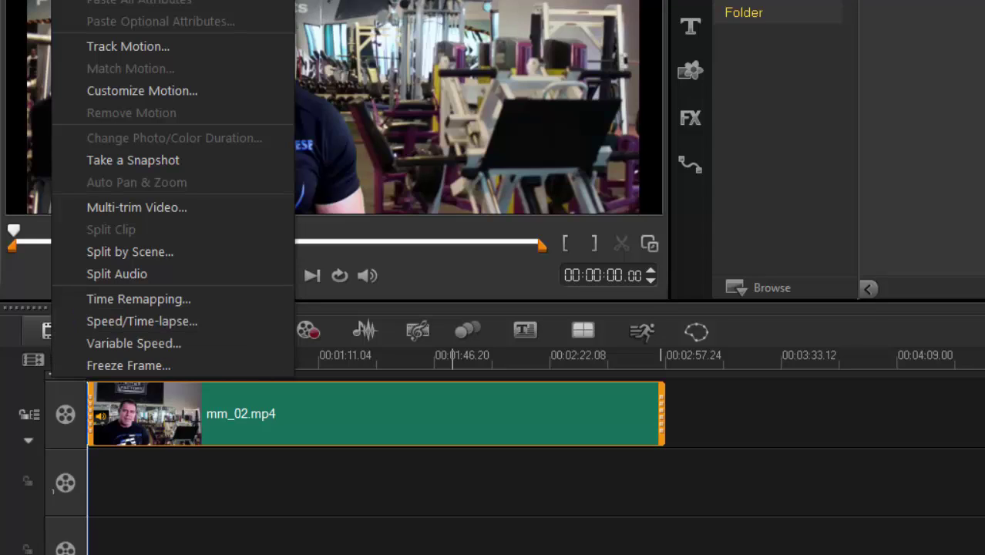
left_click(642, 549)
left_click(646, 354)
left_click(506, 418)
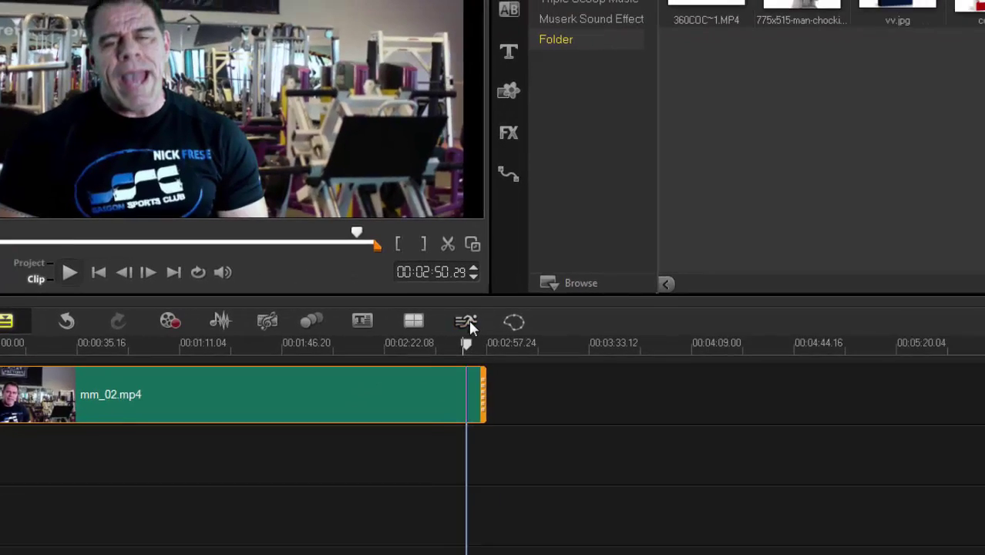
left_click(643, 331)
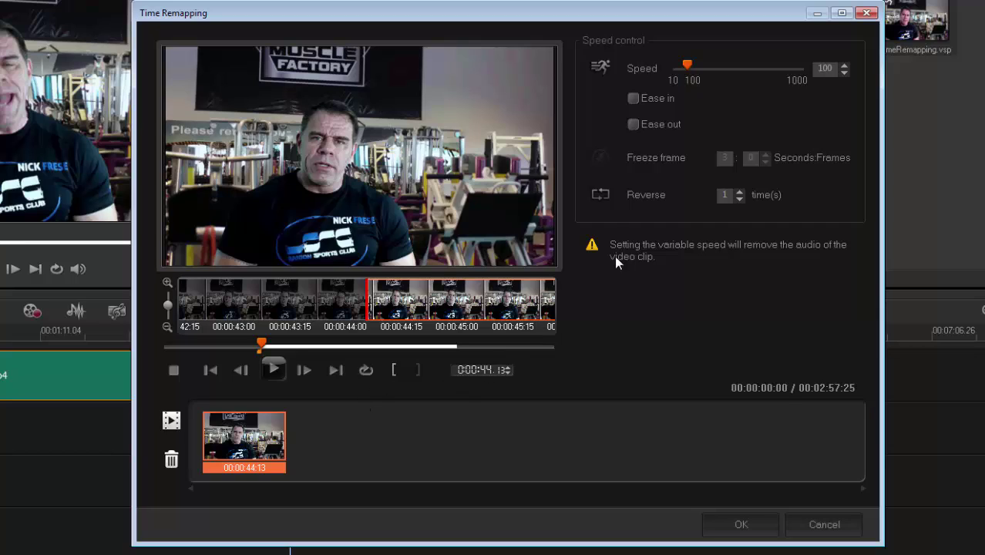
Set the speed to 360 for the section starting at 00:00:44:13, apply the remapping and scrub through the timeline
left_click_drag(686, 66, 725, 65)
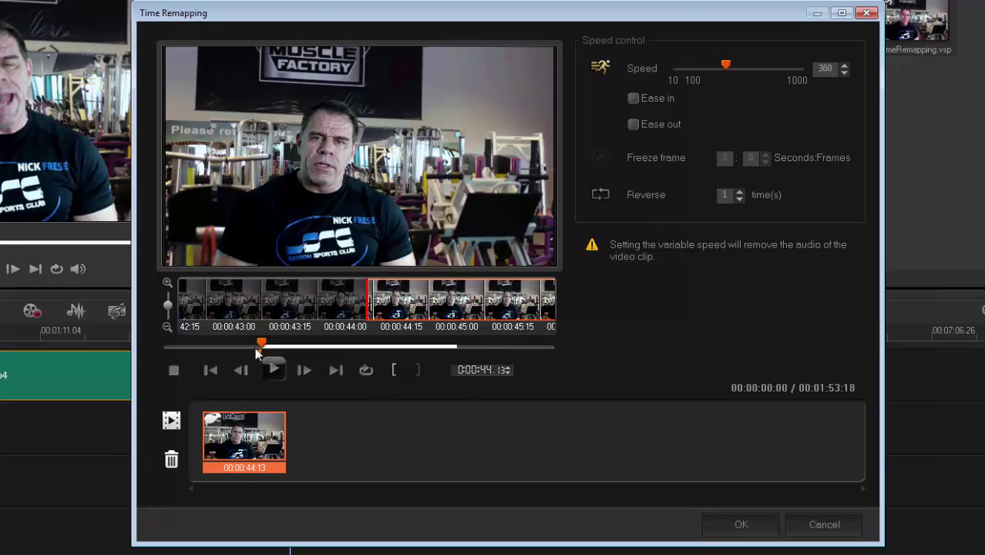
left_click_drag(262, 346, 302, 347)
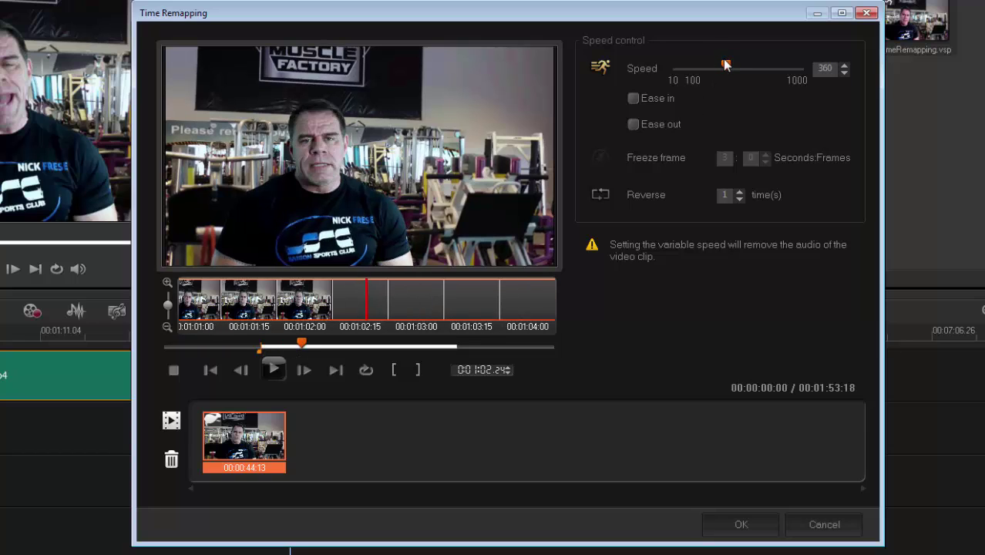
left_click_drag(302, 345, 355, 345)
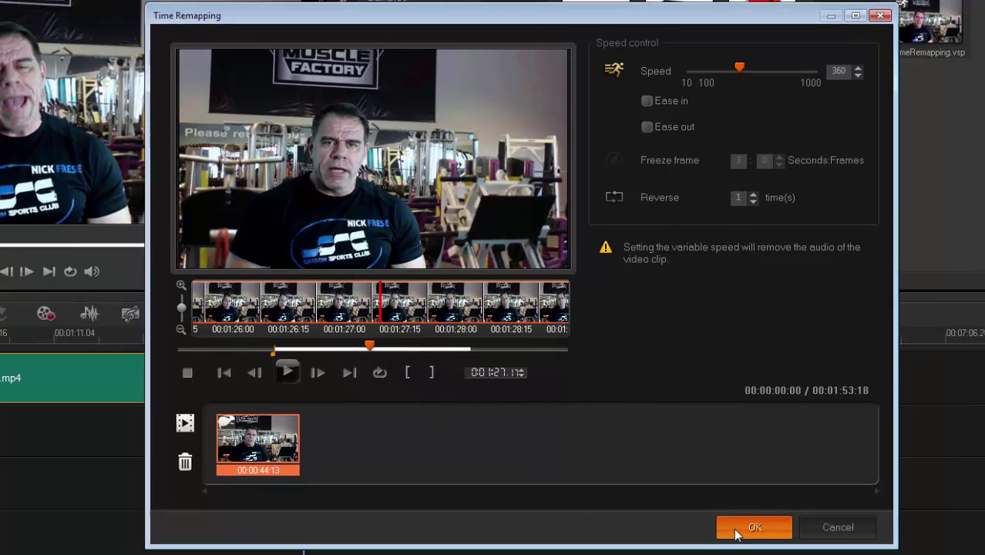
left_click(740, 524)
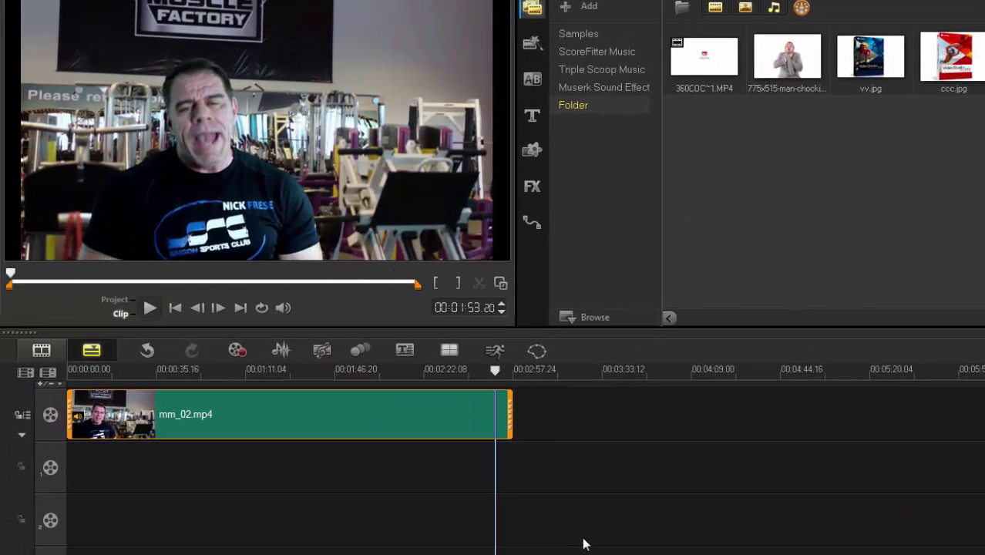
left_click_drag(351, 370, 116, 393)
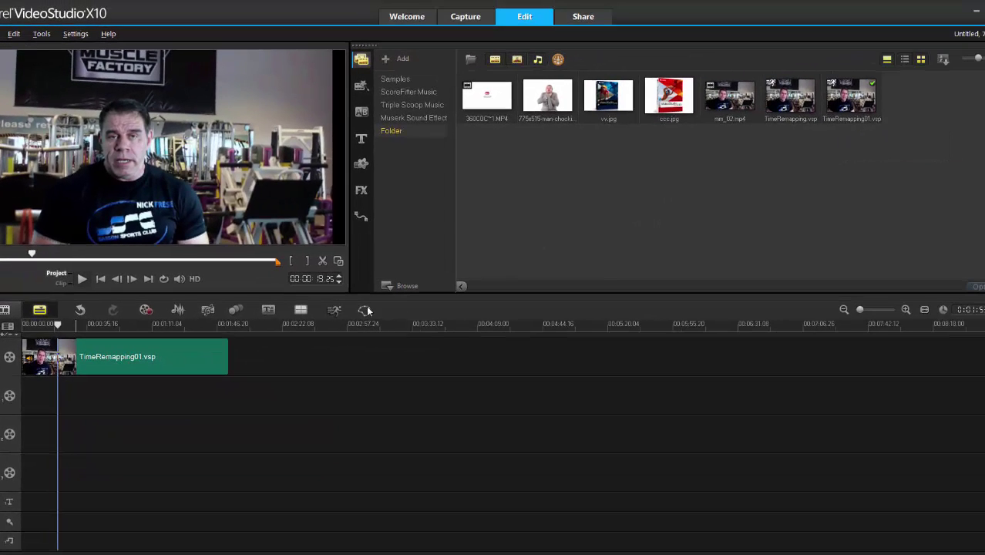
Delete the remapped clip from the video track and insert TimeRemapping01.vsp from the media library as separate segments
left_click(161, 359)
key("Delete")
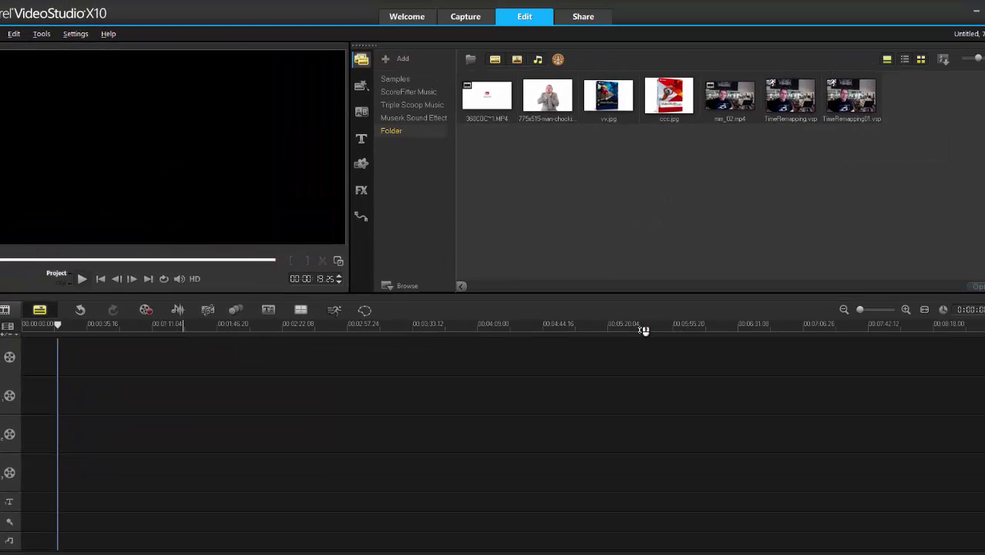
left_click_drag(864, 115, 451, 374)
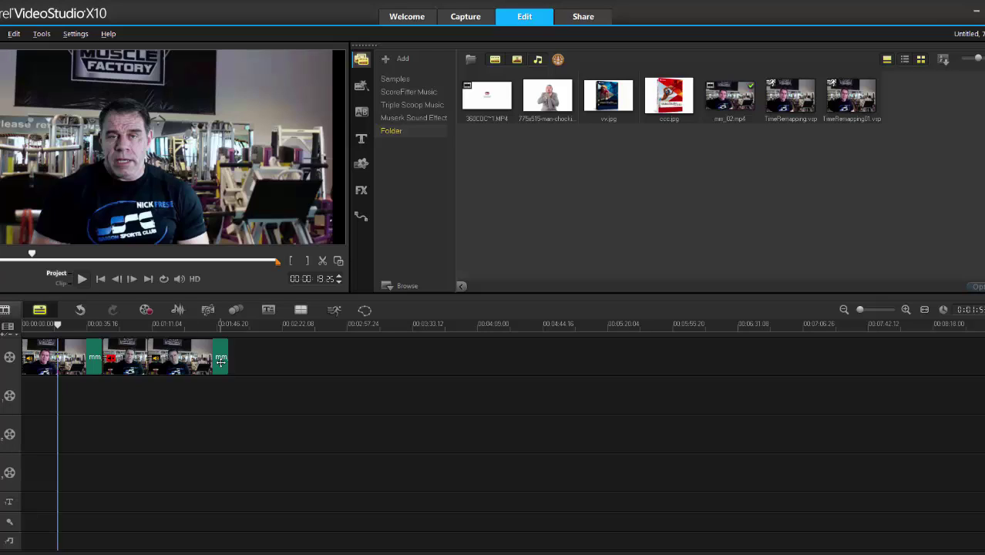
Delete all three mm_02.mp4 segments from the video track
left_click_drag(220, 362, 154, 368)
left_click(124, 357)
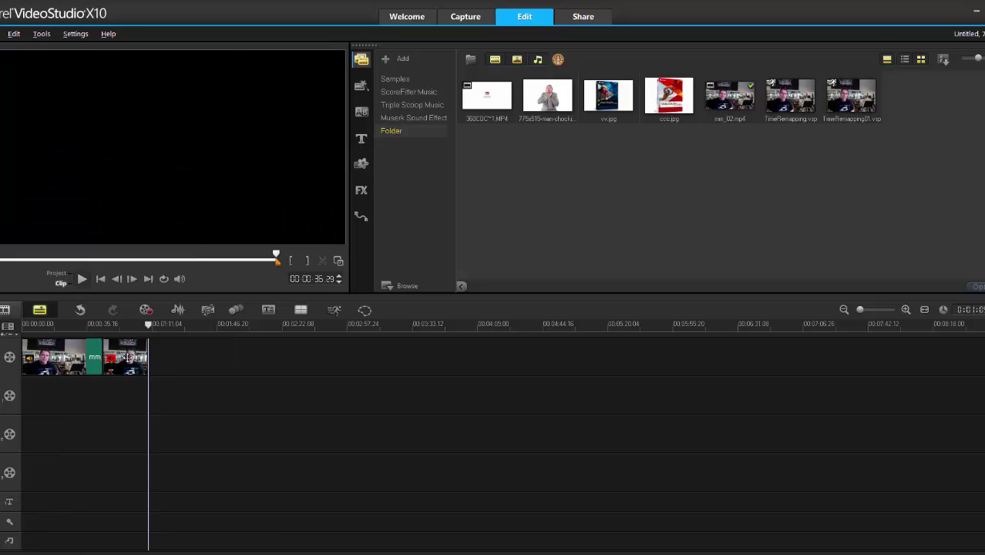
key("Delete")
left_click(62, 357)
key("Delete")
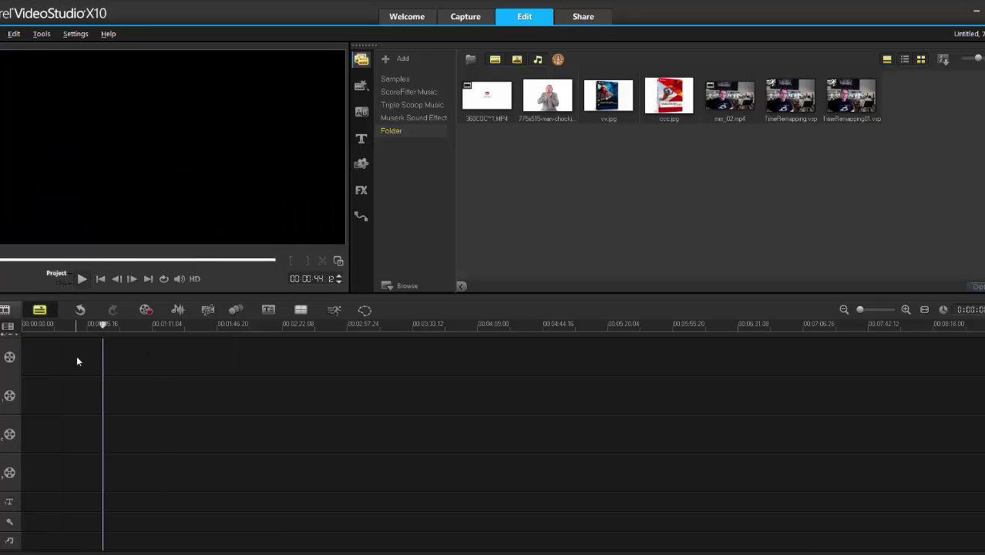
Place vv.jpg on the video track and ccc.jpg on the first overlay track
left_click_drag(590, 108, 341, 354)
left_click_drag(669, 96, 166, 396)
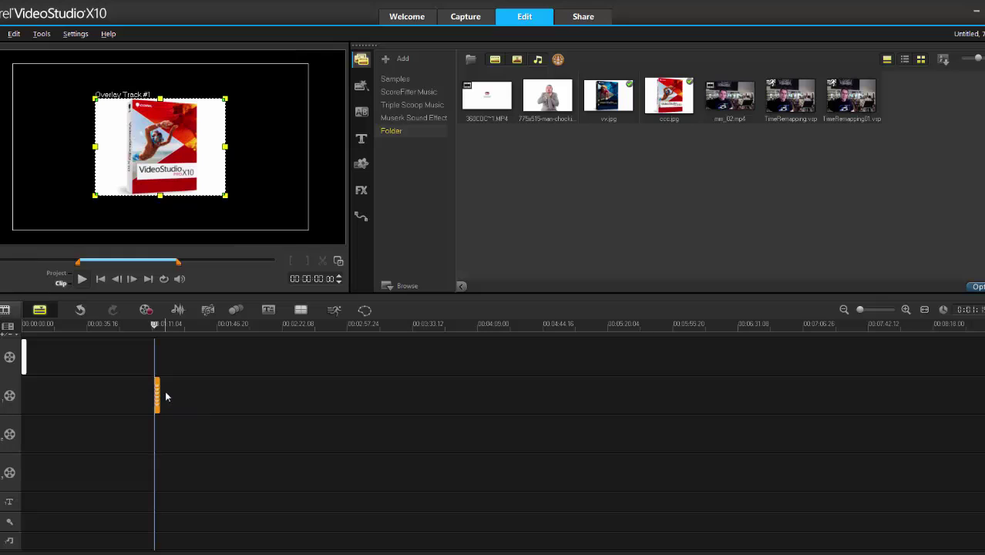
left_click(864, 309)
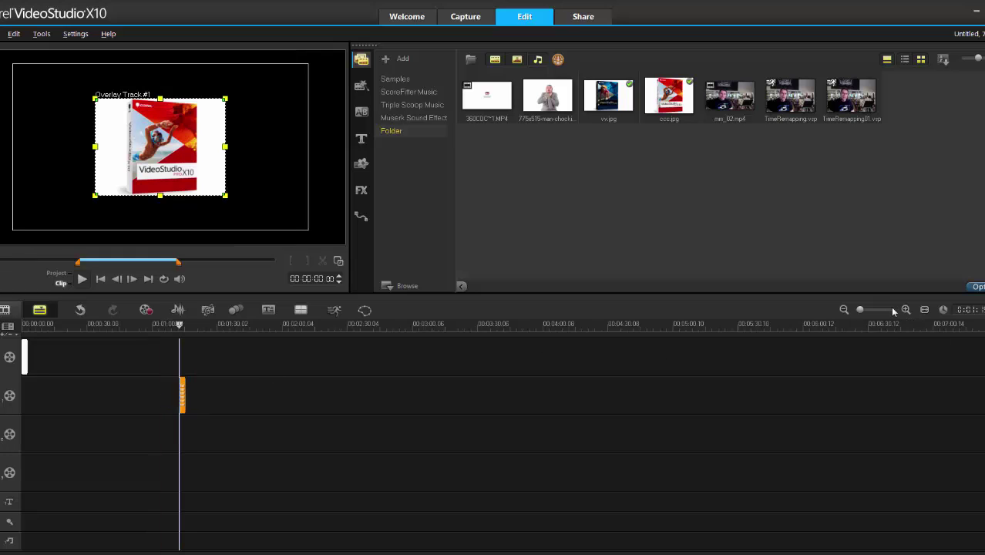
Move the ccc.jpg overlay clip to the start of the first overlay track, directly below vv.jpg
left_click_drag(862, 311, 878, 311)
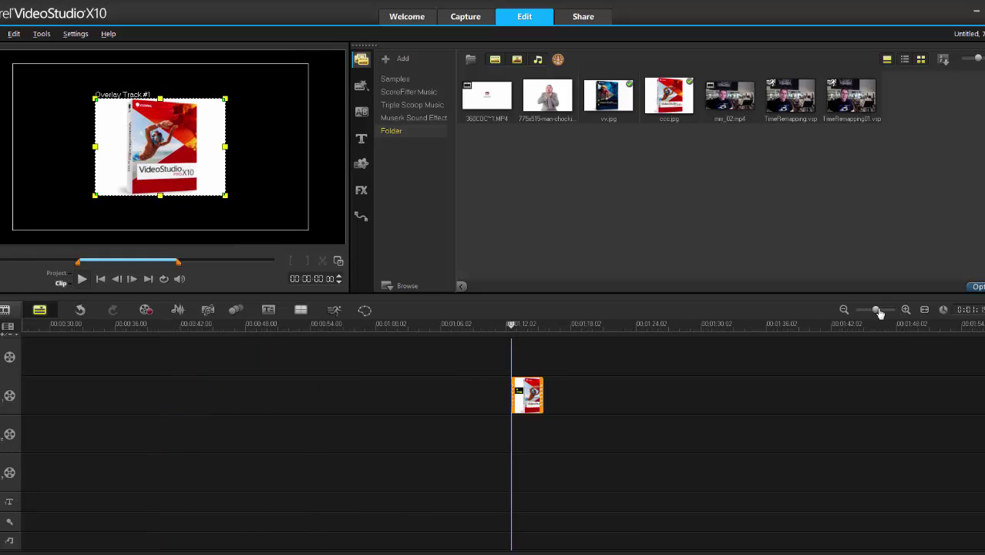
left_click_drag(538, 401, 76, 397)
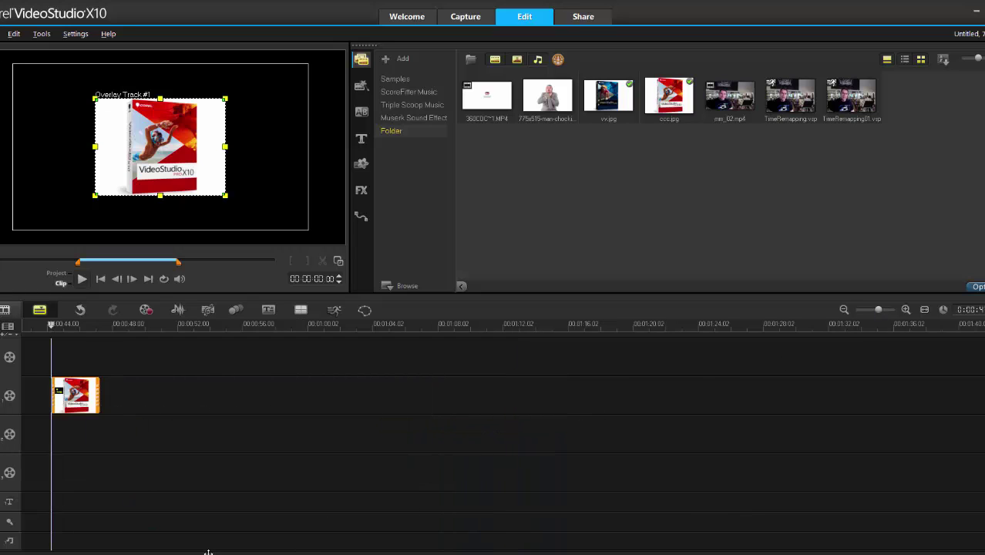
scroll(463, 478, "left", 10)
left_click_drag(185, 416, 49, 395)
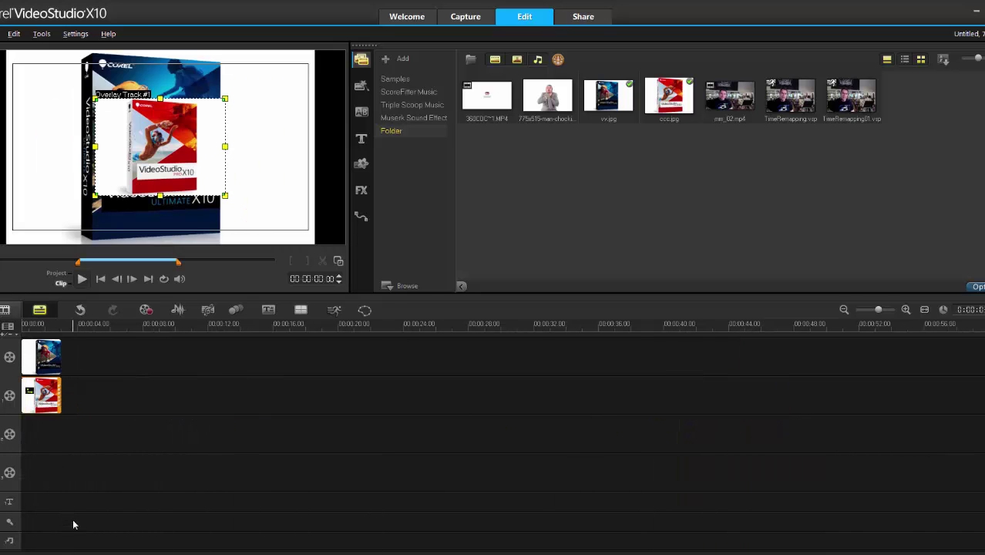
Enlarge the ccc.jpg overlay to fill the preview screen
right_click(143, 154)
left_click(182, 243)
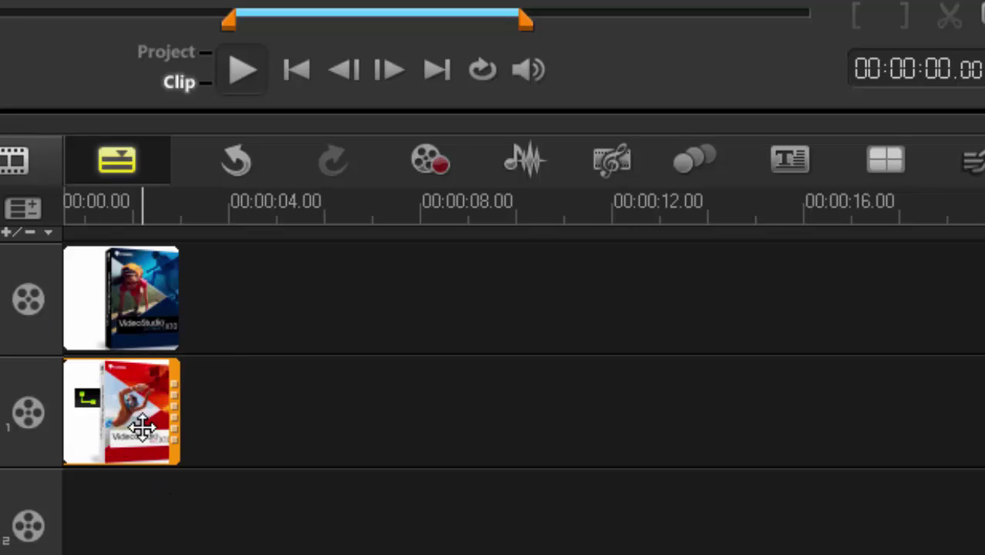
scroll(125, 394, "up", 1)
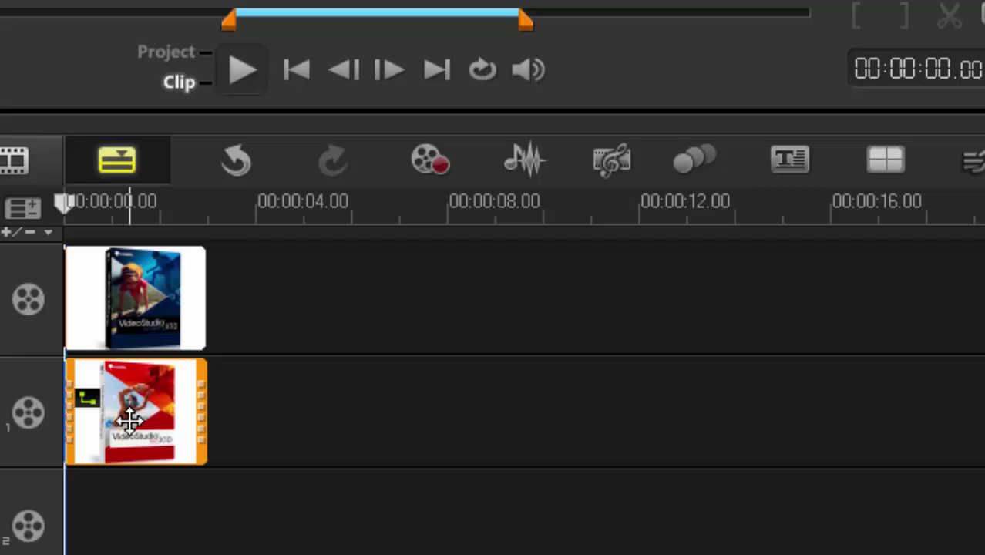
Open Track Transparency for the first overlay track and add three key points on the opacity line above the clips
right_click(31, 414)
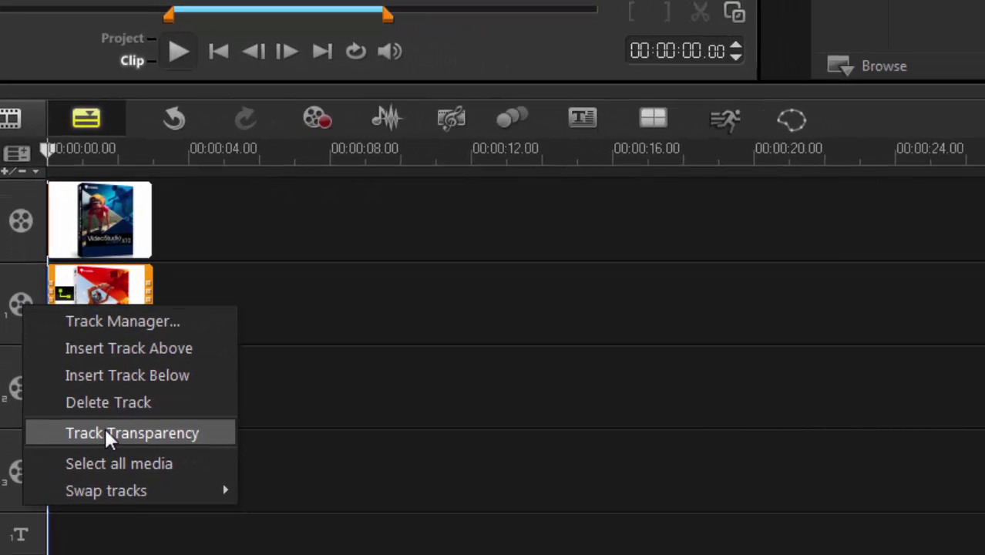
left_click(106, 433)
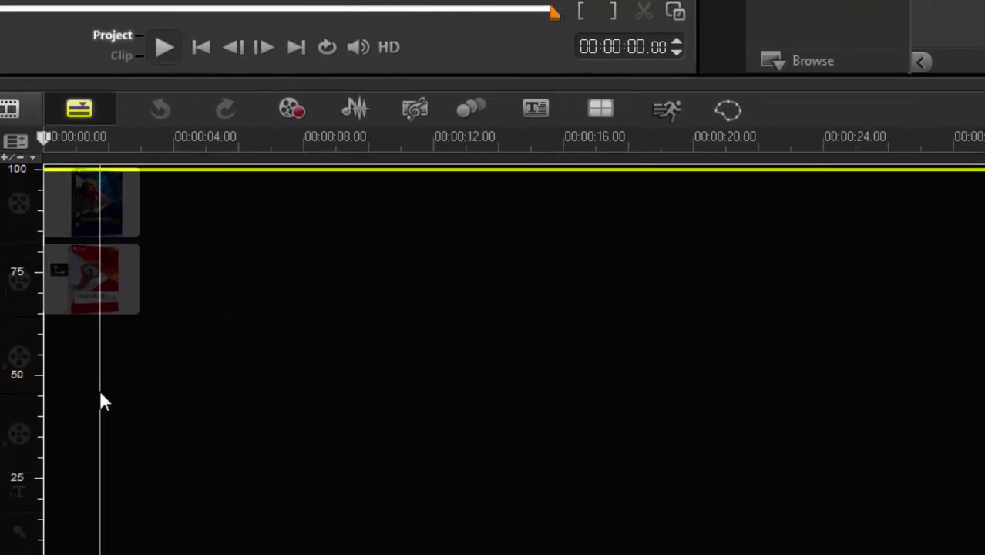
left_click_drag(108, 129, 43, 126)
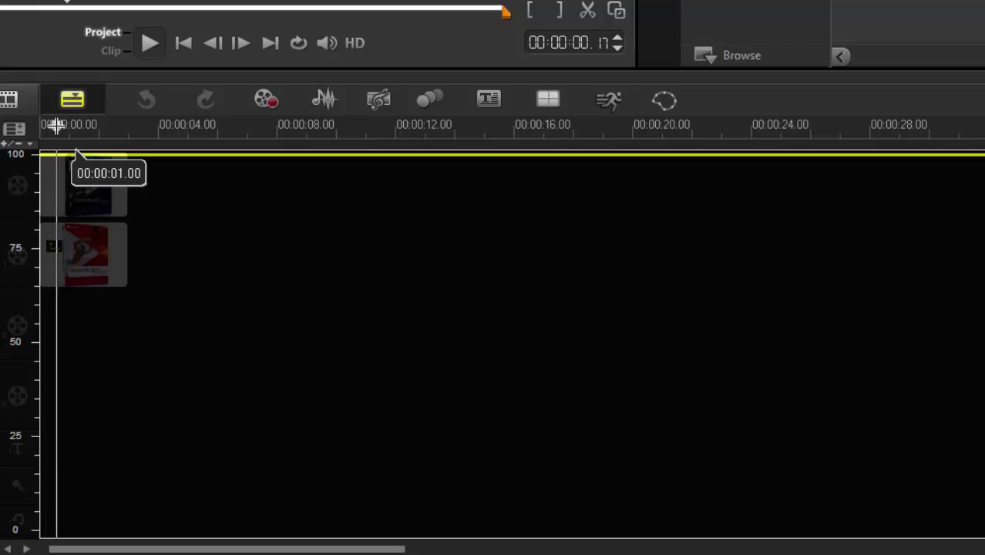
left_click(56, 157)
left_click(55, 156)
mouse_move(66, 128)
left_mouse_down()
mouse_move(107, 128)
mouse_move(81, 128)
left_mouse_up()
left_click(108, 156)
left_click(78, 156)
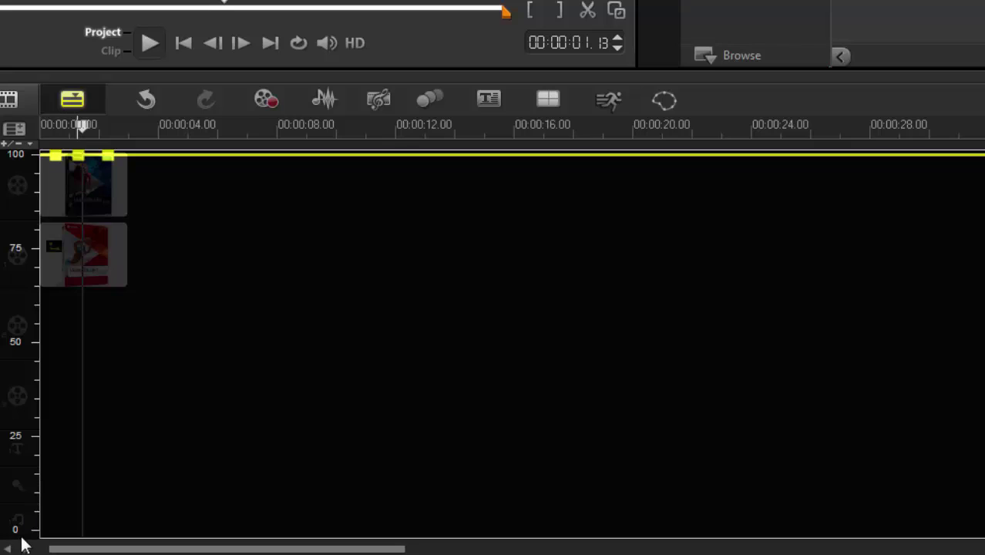
Lower the middle key point of the overlay track's opacity line to 0 and scrub through the fade
left_click_drag(80, 162, 83, 529)
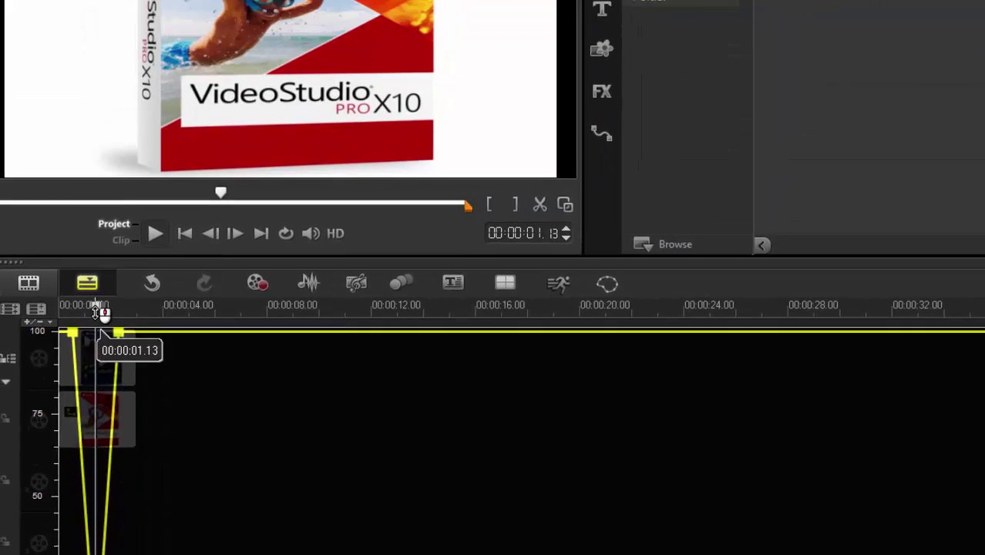
left_click_drag(83, 152, 43, 155)
left_click_drag(72, 425, 126, 434)
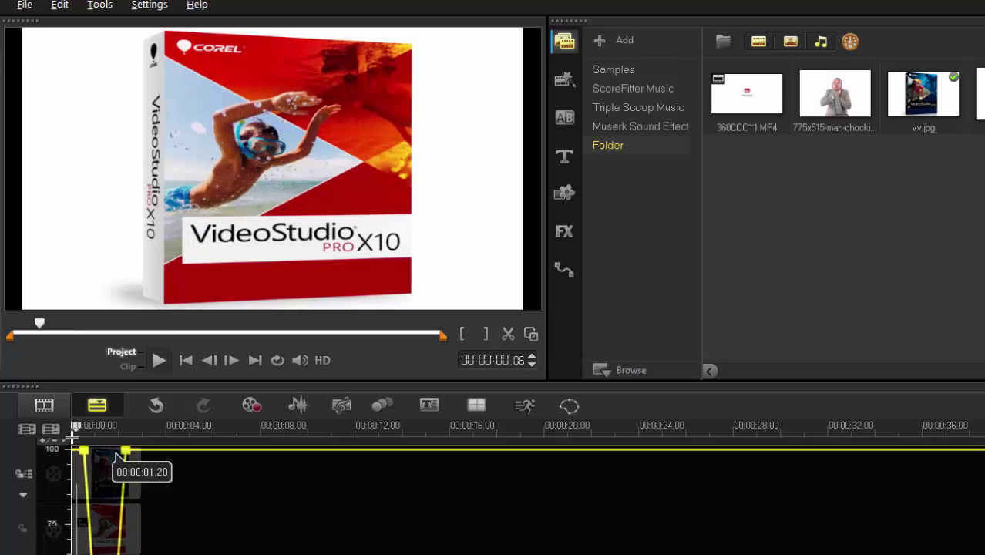
left_click_drag(80, 428, 116, 448)
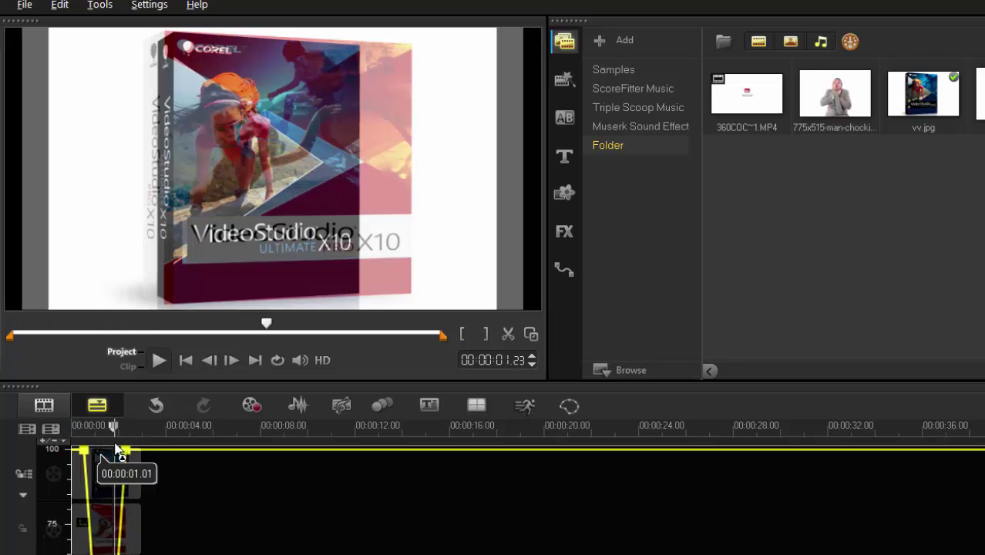
Leave the track transparency editor and scrub through the two clips on the normal timeline
left_click(113, 496)
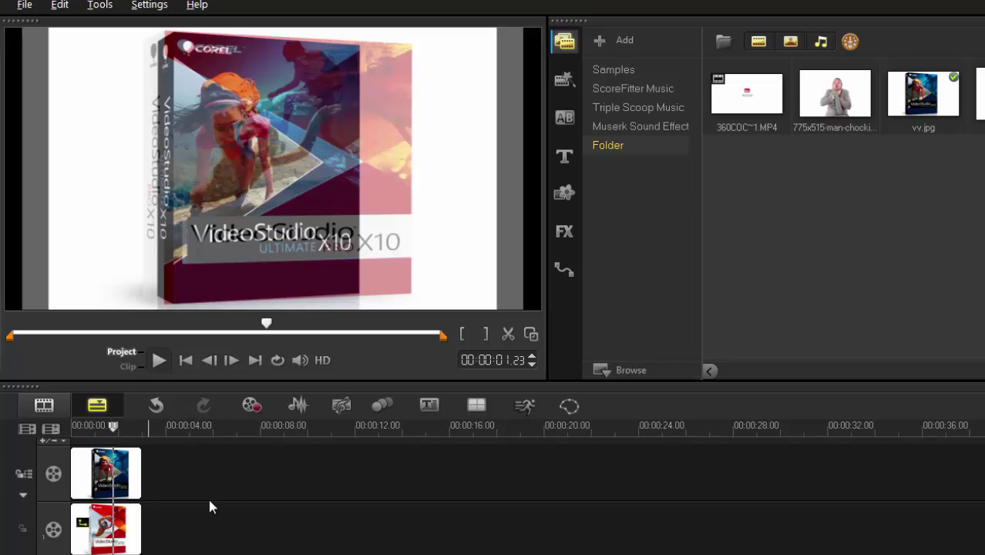
left_click_drag(121, 431, 74, 429)
left_click(109, 436)
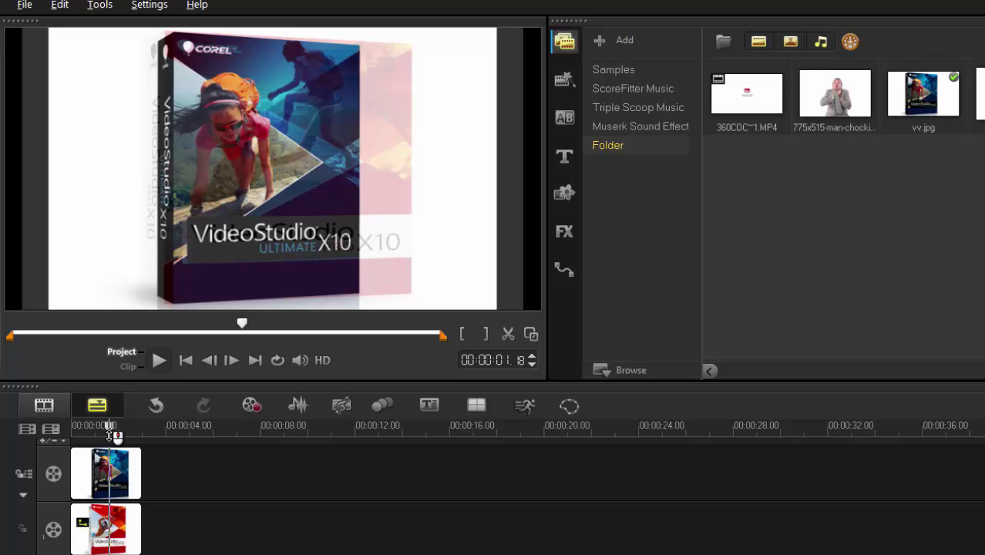
Delete vv.jpg from the video track and ccc.jpg from the first overlay track
left_click(123, 464)
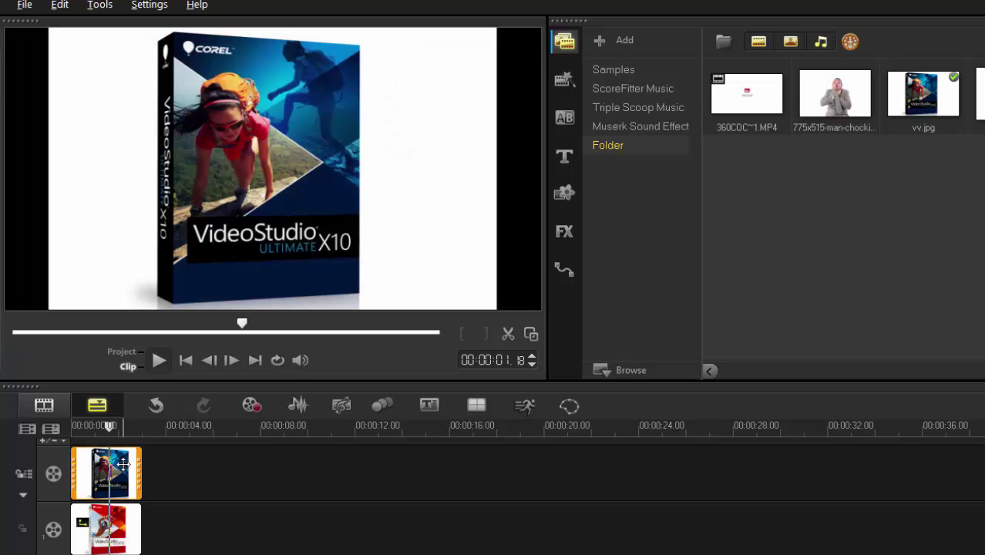
key("Delete")
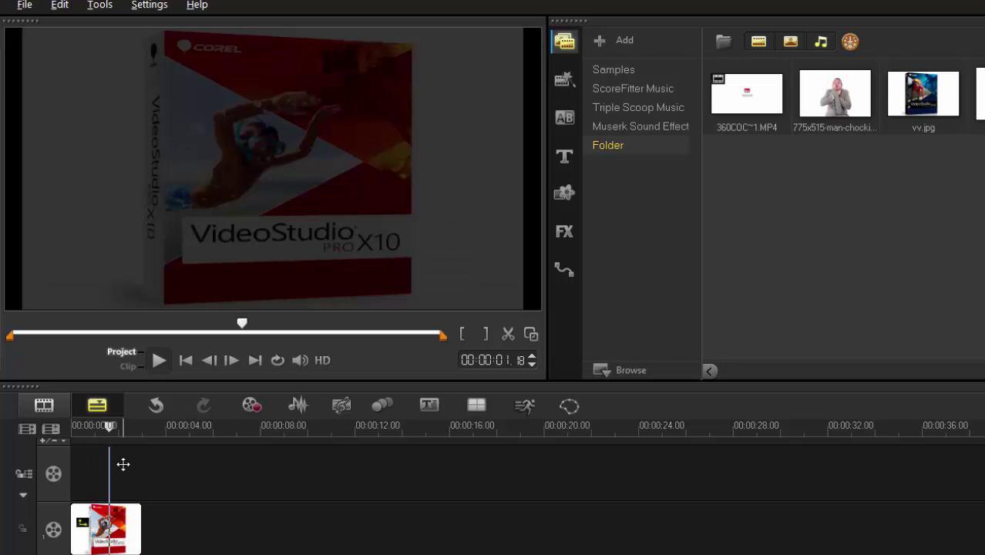
left_click(127, 532)
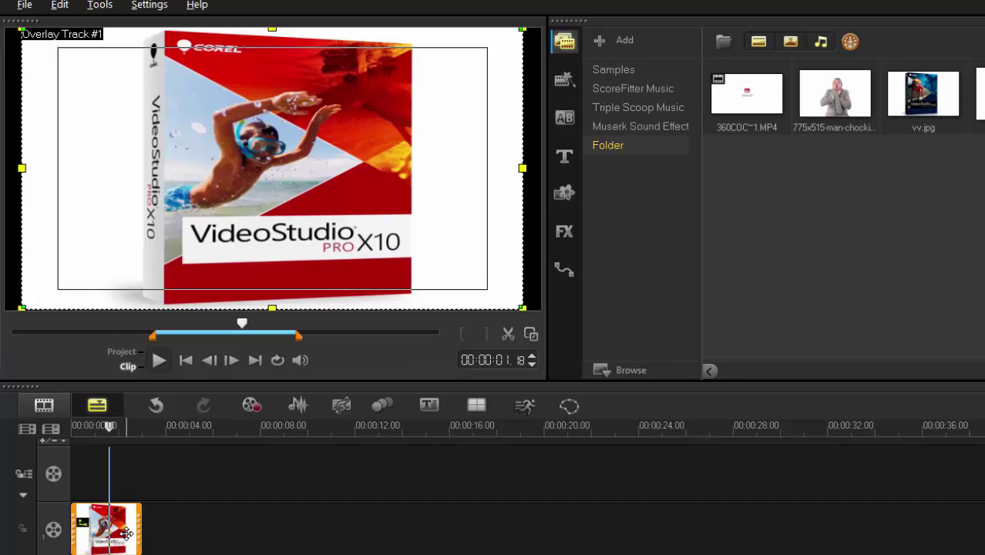
key("Delete")
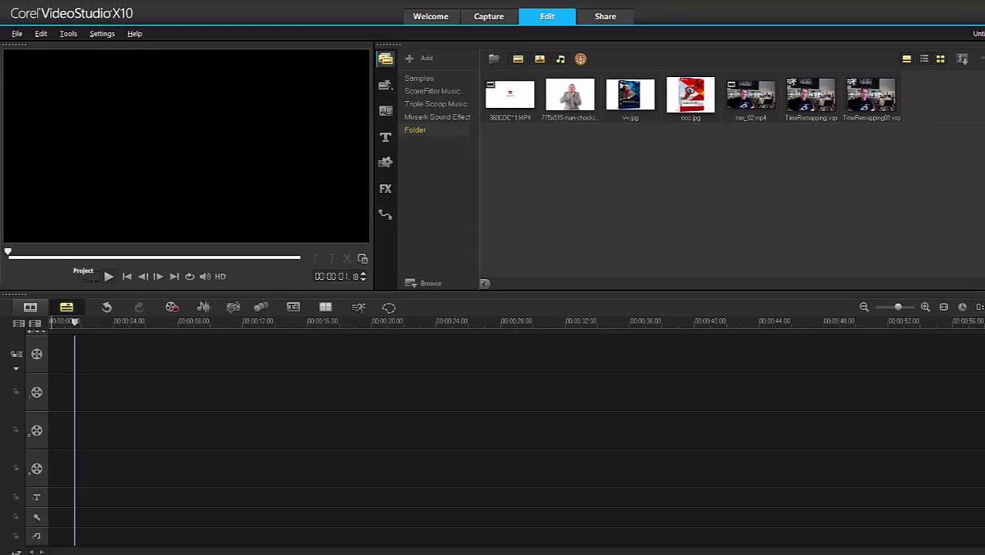
Switch to the browser, pan around and briefly play the 360° cockpit view video on YouTube, and return to VideoStudio
key("alt+Tab")
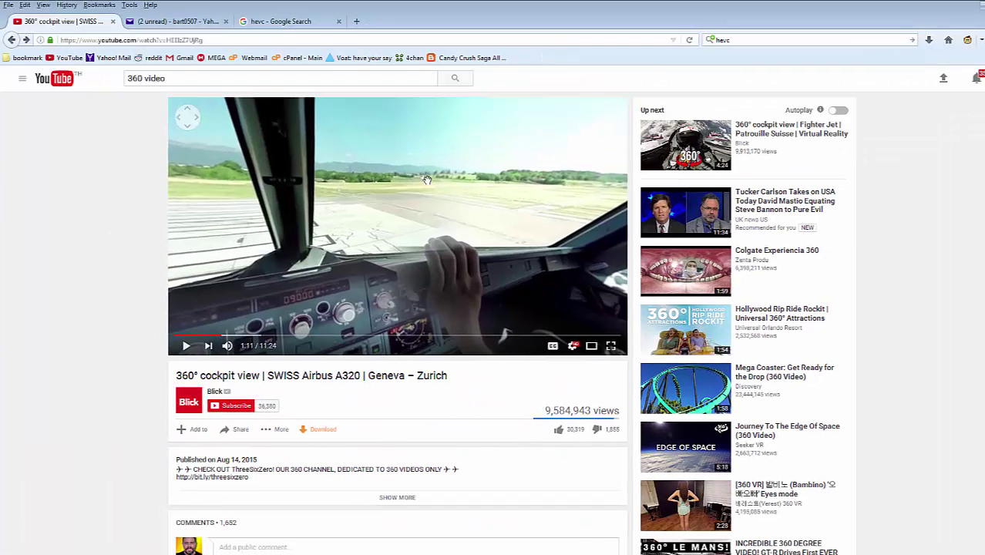
left_click_drag(418, 275, 177, 345)
left_click(186, 346)
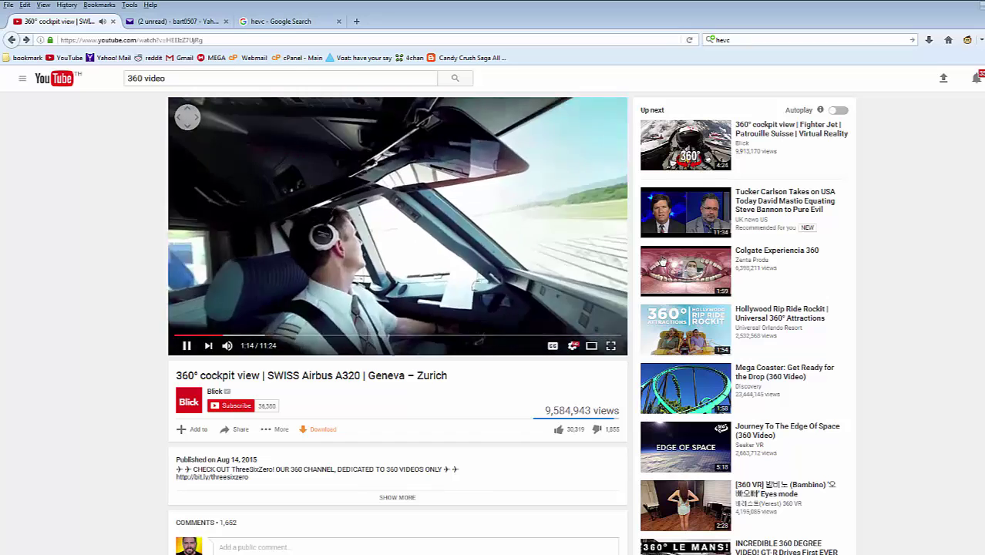
left_click(186, 346)
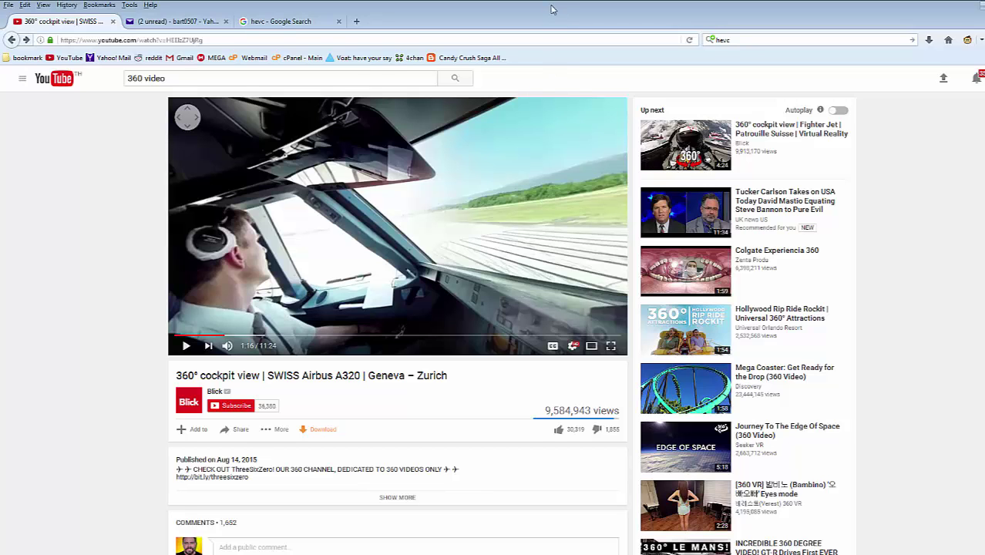
key("super+Down")
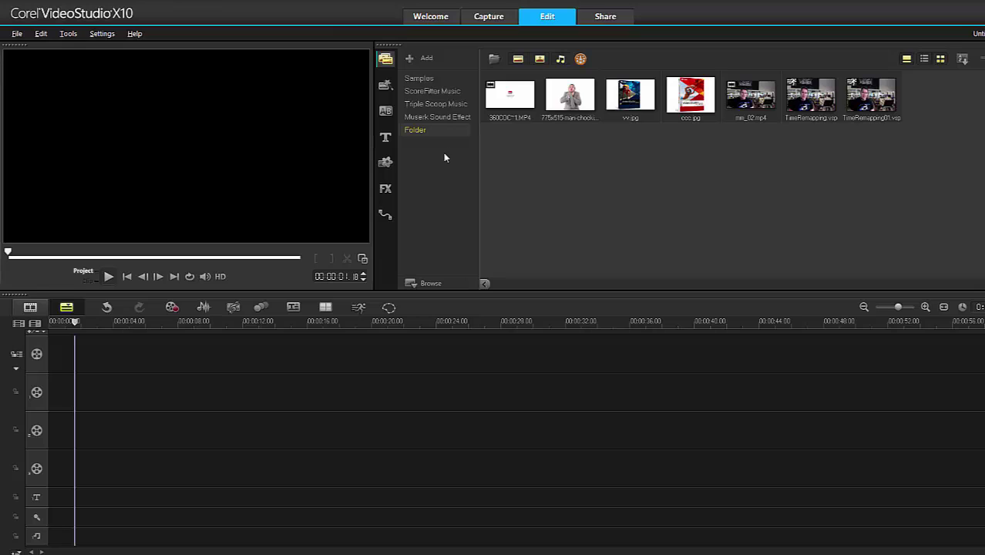
Place 360COC~1.MP4 on the video track and open the 360 to Standard conversion for it
left_click_drag(503, 111, 275, 351)
left_click(288, 339)
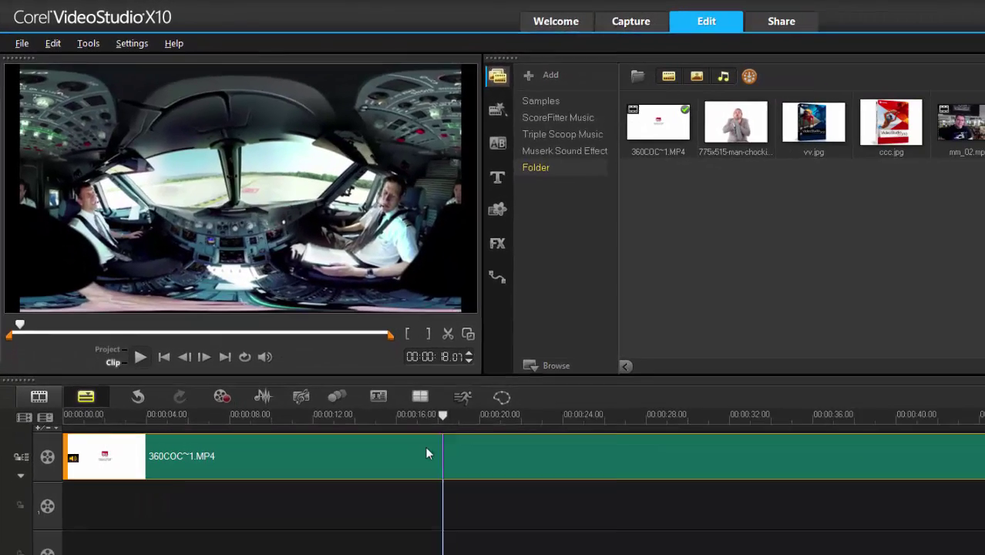
right_click(427, 453)
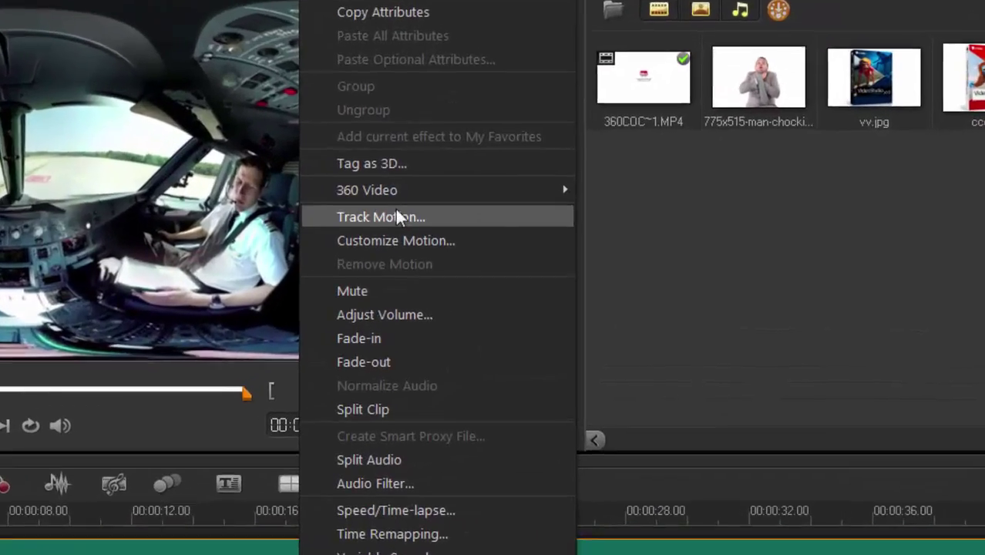
mouse_move(490, 198)
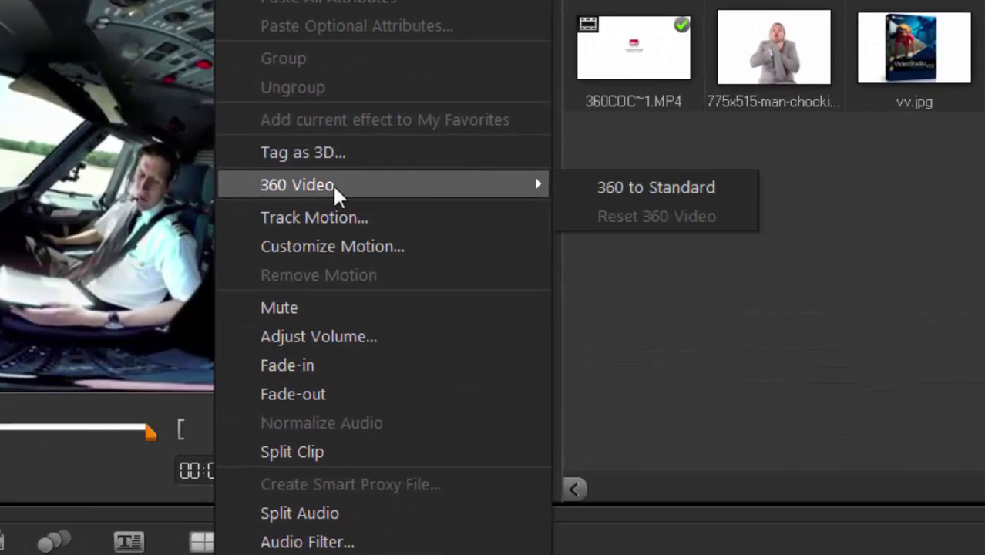
left_click(653, 187)
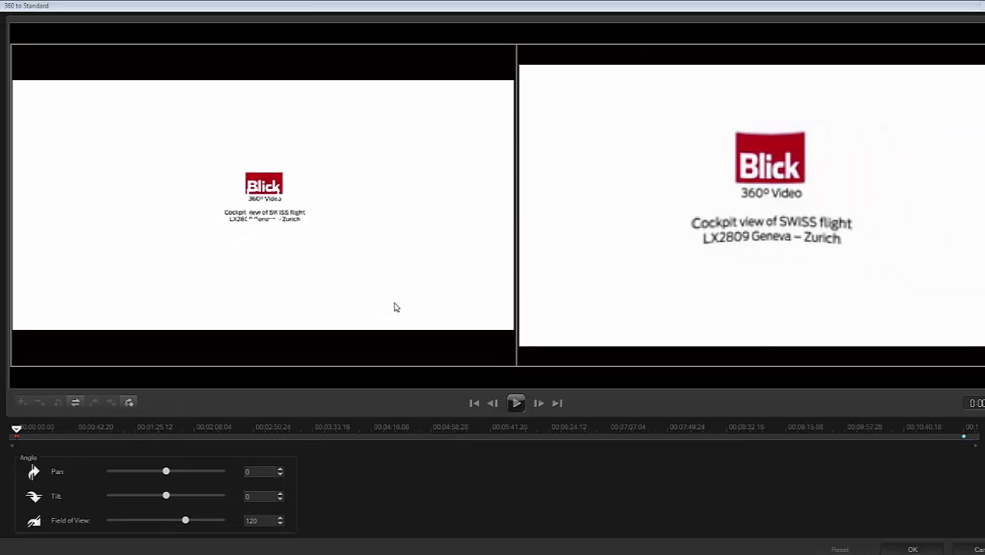
Add keyframes aiming the view at the right-hand pilot (pan 117, tilt -6) and, slightly further on, the left-hand pilot (pan -122, tilt -9)
left_click_drag(18, 430, 133, 429)
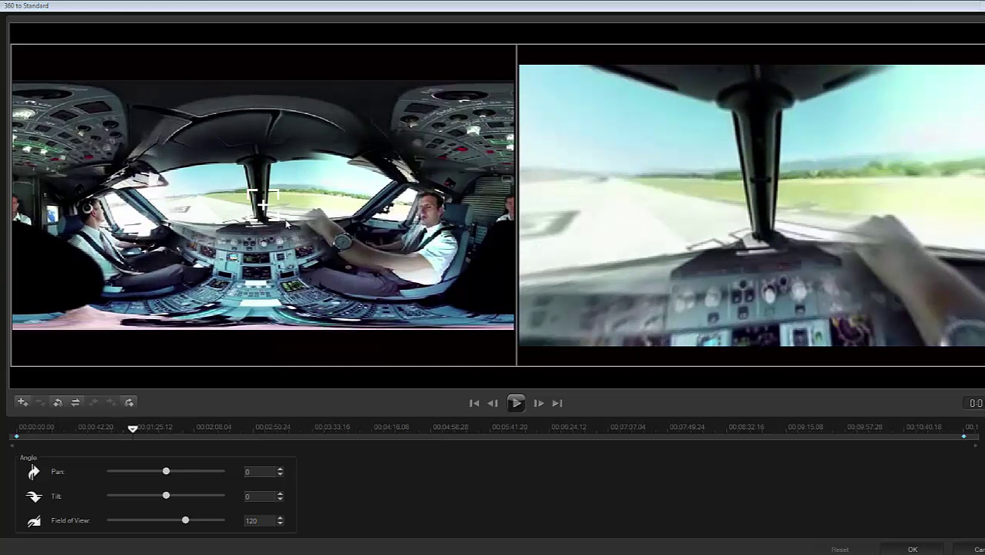
left_click_drag(263, 204, 426, 214)
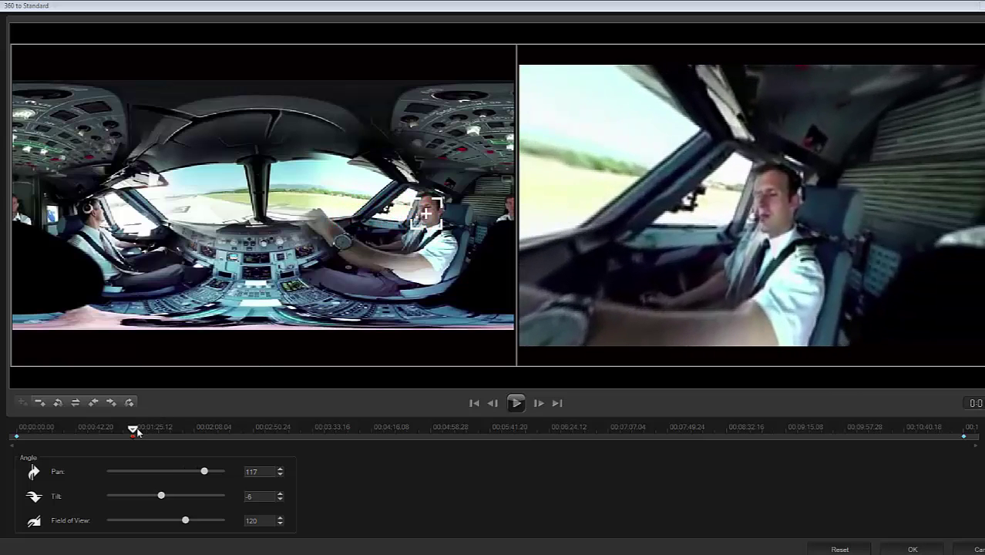
left_click_drag(133, 432, 141, 429)
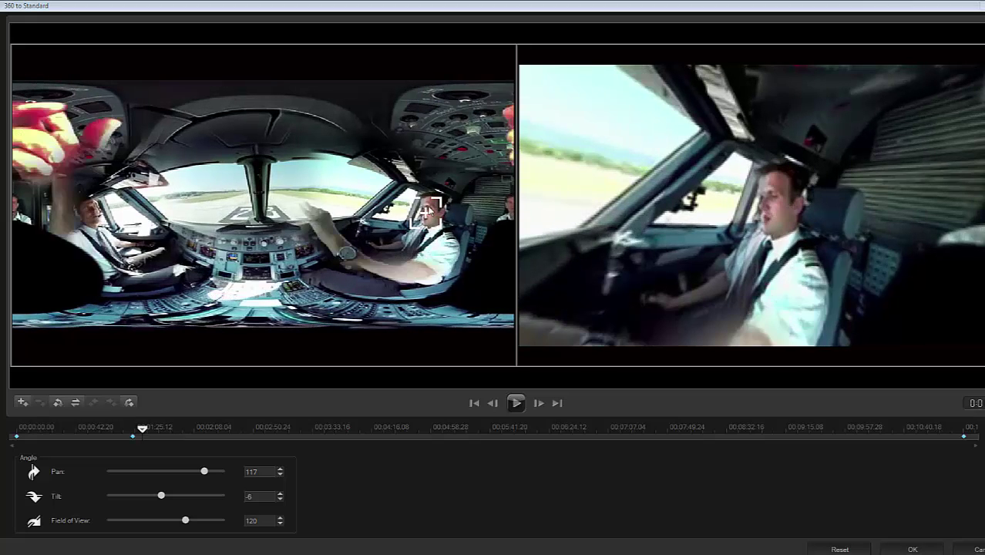
left_click_drag(426, 214, 92, 215)
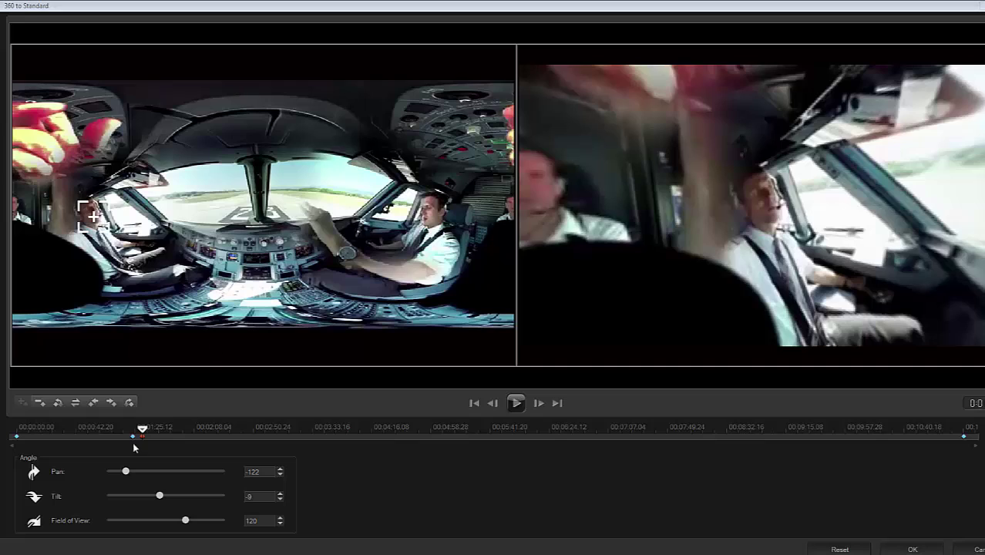
Add another keyframe a little past the left-hand pilot's, aiming the view back at the windshield with pan -5 and tilt -7
left_click_drag(141, 433, 141, 433)
left_click_drag(148, 430, 157, 430)
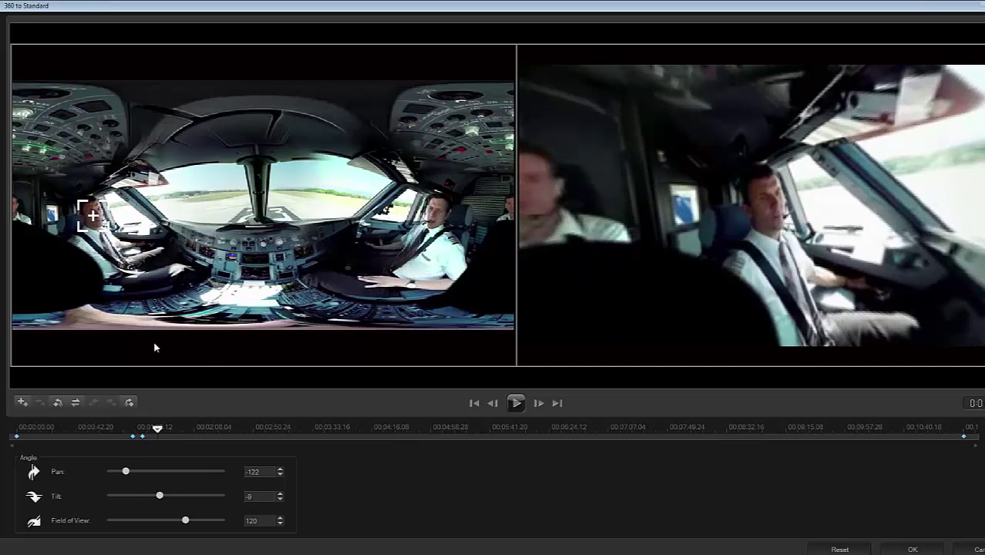
left_click_drag(89, 216, 256, 218)
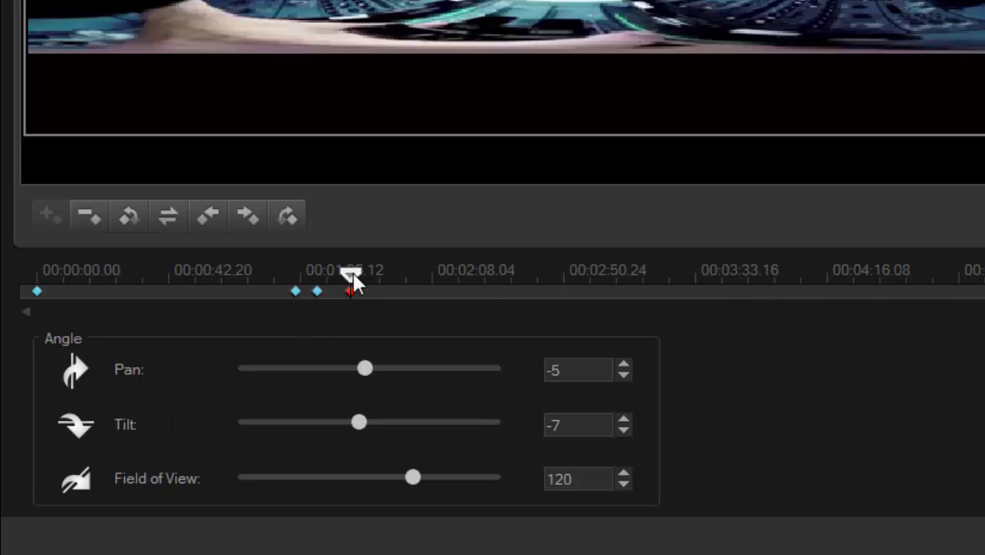
Preview the keyframed views from before the first pilot's keyframe, accept the 360 to Standard conversion and play the clip
left_click_drag(351, 276, 264, 285)
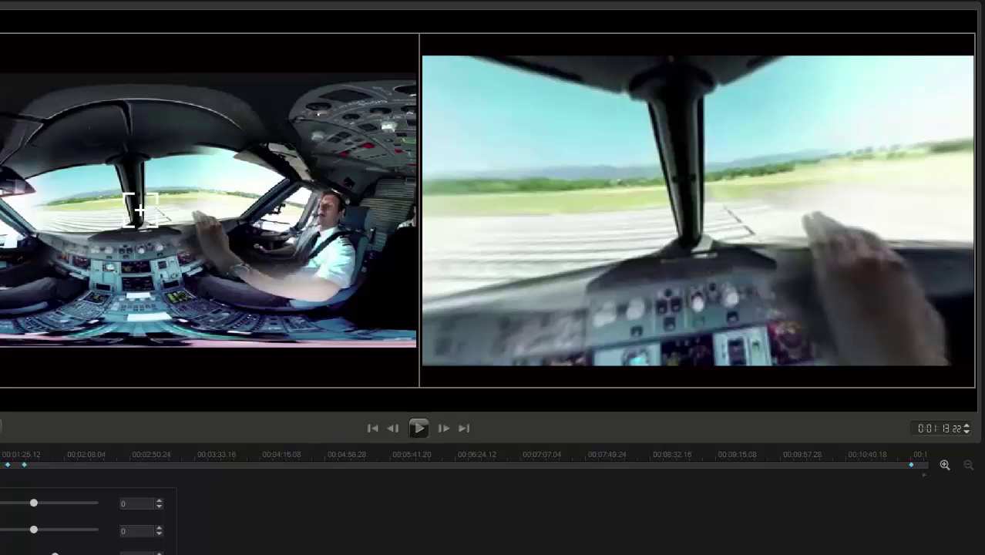
left_click(418, 430)
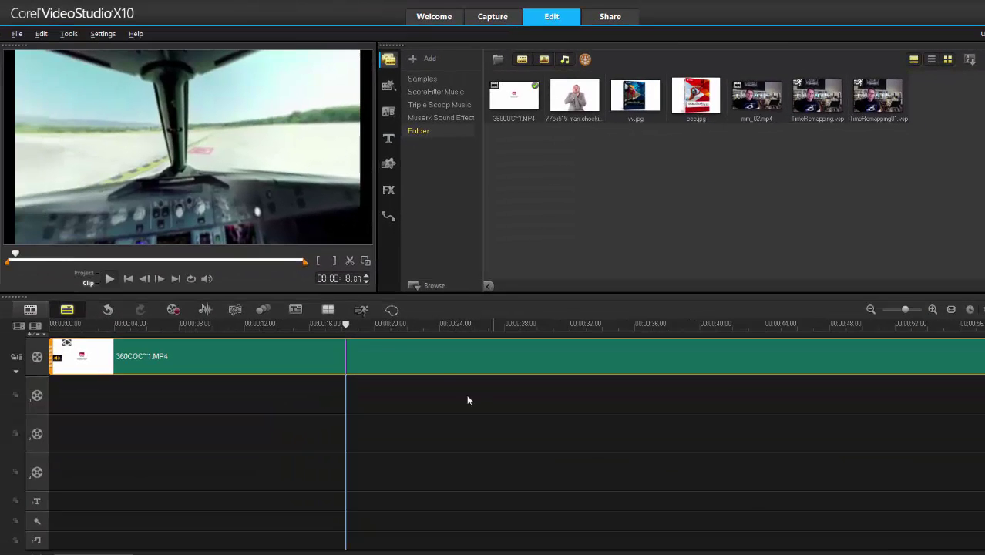
left_click(108, 279)
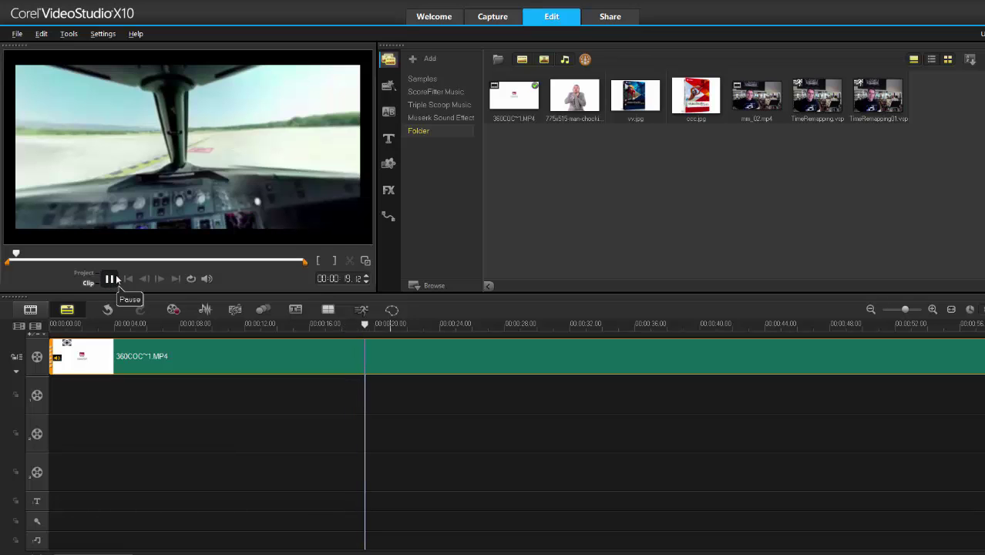
Pause the playback of the converted 360COC~1.MP4 clip
left_click(111, 279)
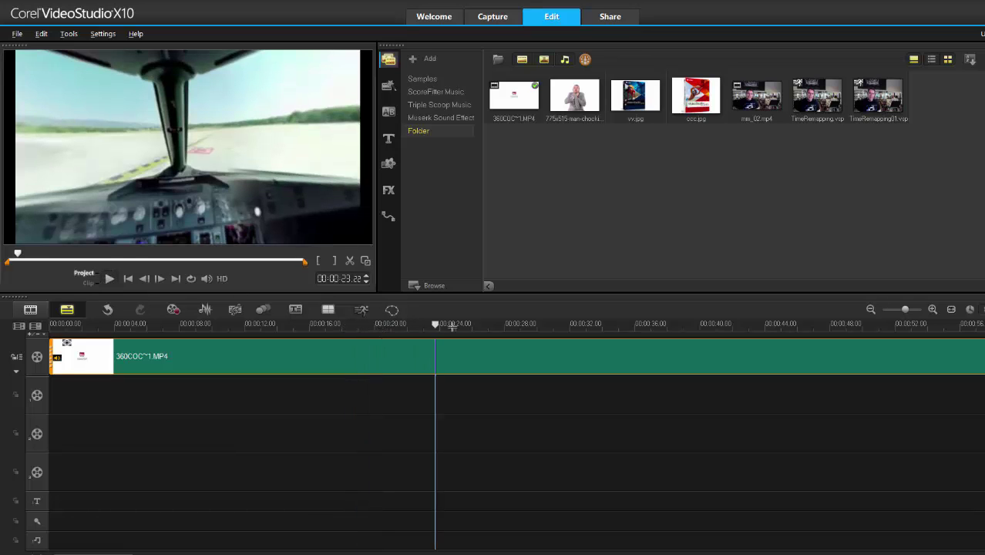
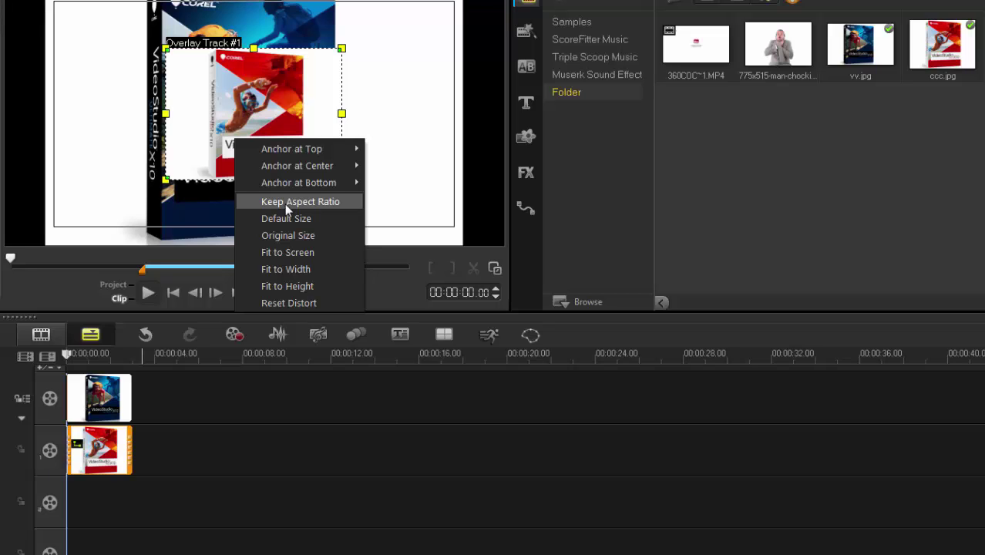
Keep the aspect ratio of the ccc.jpg image on the first overlay track and fit it to the screen
left_click(285, 203)
right_click(278, 155)
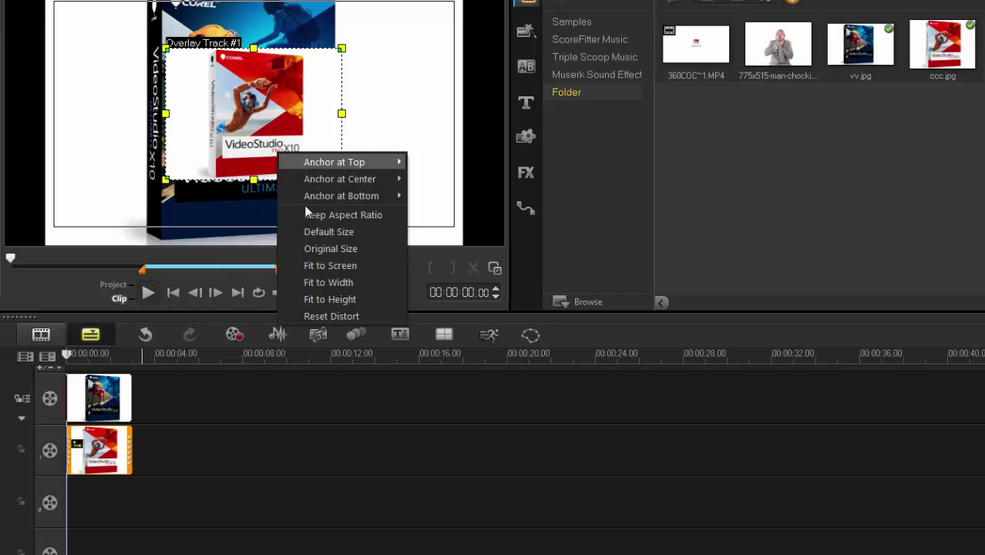
left_click(320, 265)
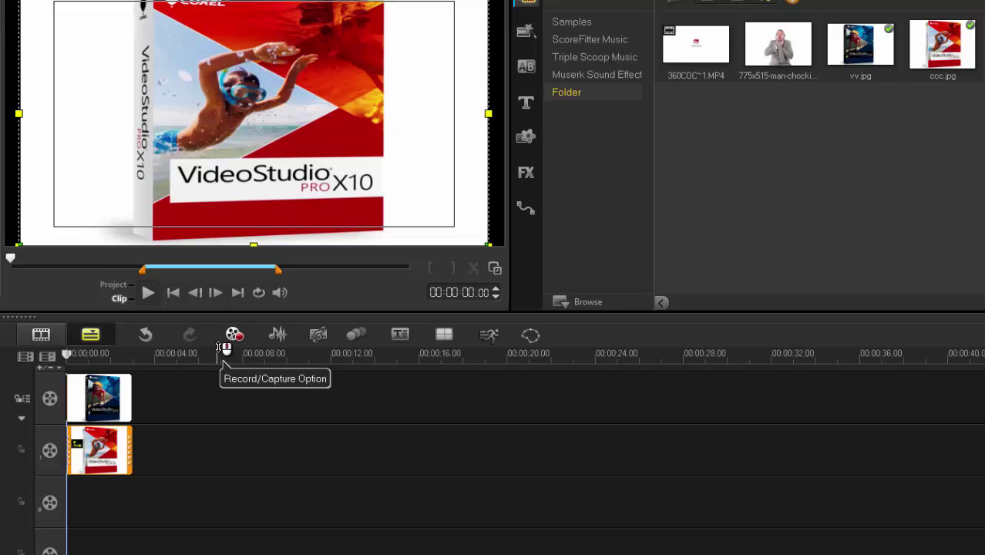
Select both box images on the video and overlay tracks and group them
left_click(156, 399)
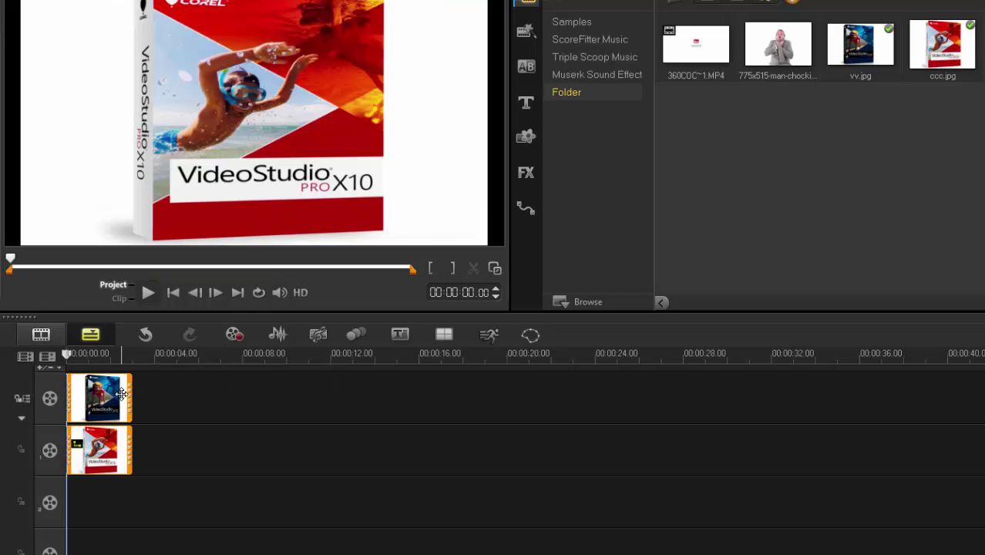
right_click(115, 403)
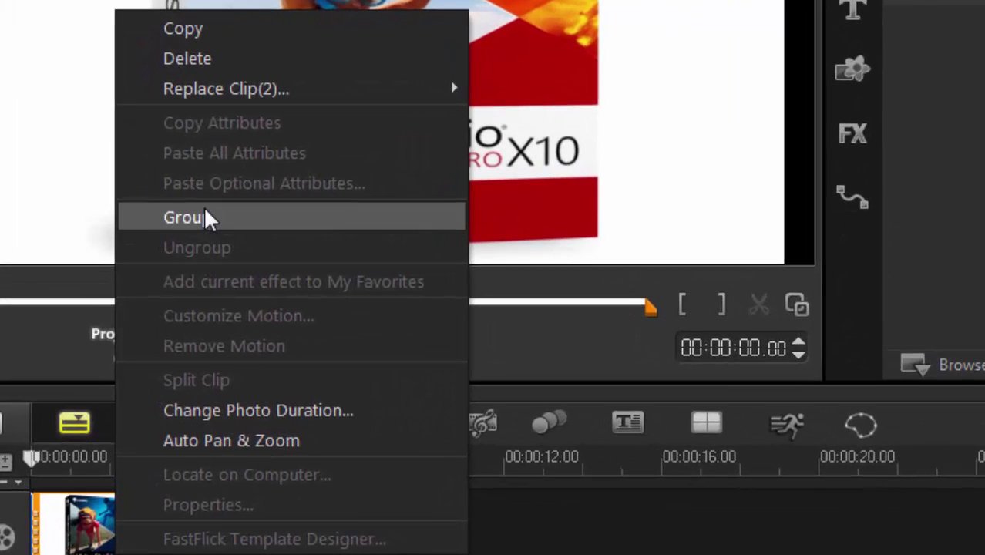
left_click(193, 217)
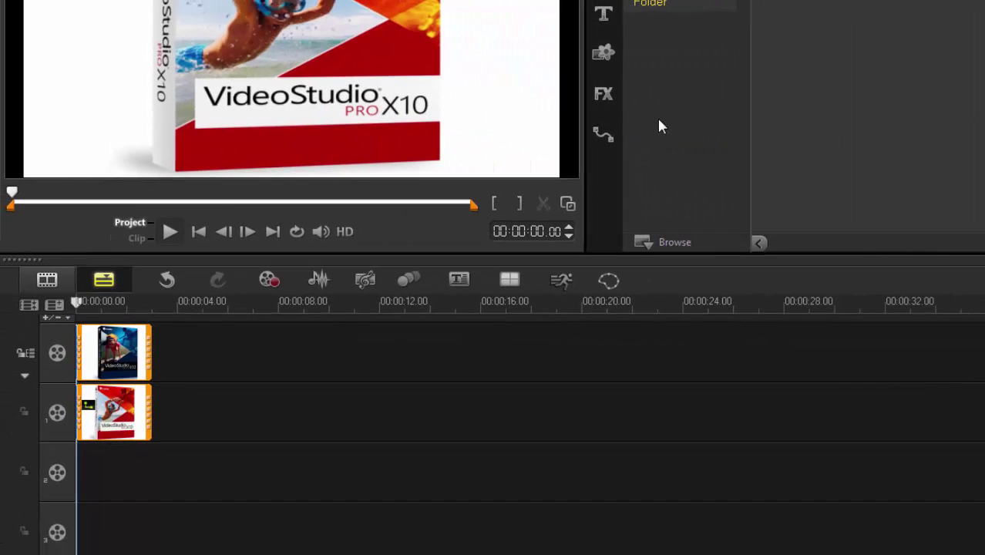
Show the filters of all categories and apply Active Camera to the two grouped images
left_click(604, 94)
left_click(655, 2)
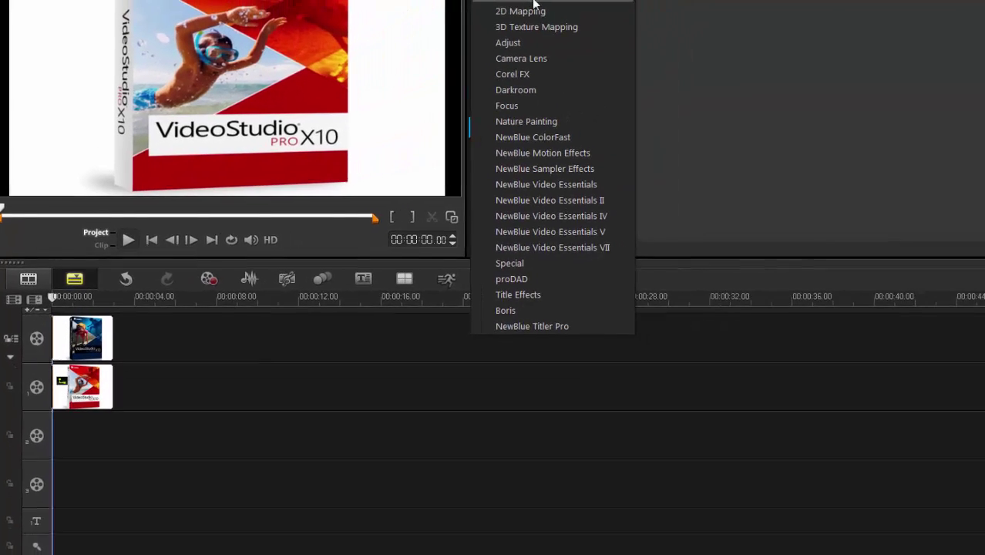
left_click(632, 2)
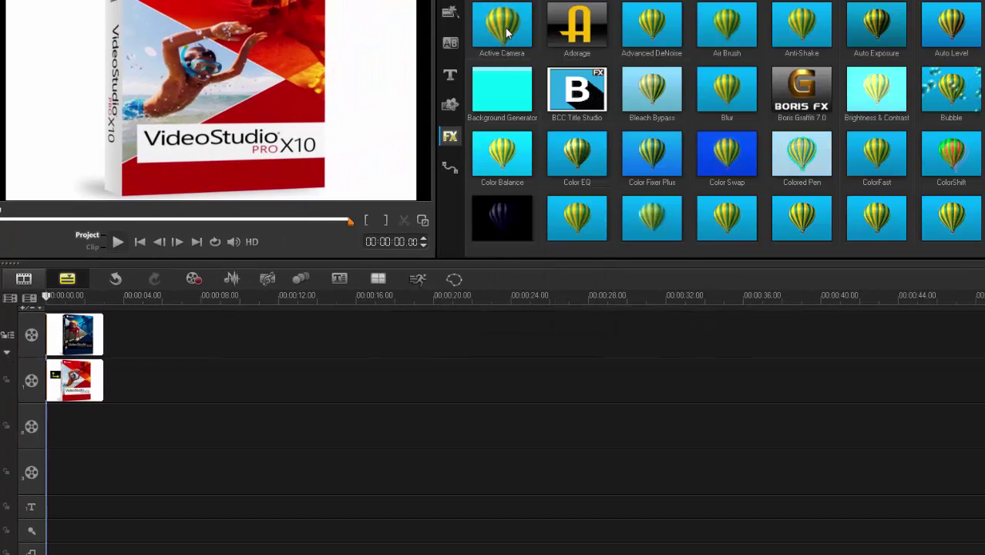
left_click_drag(502, 29, 94, 329)
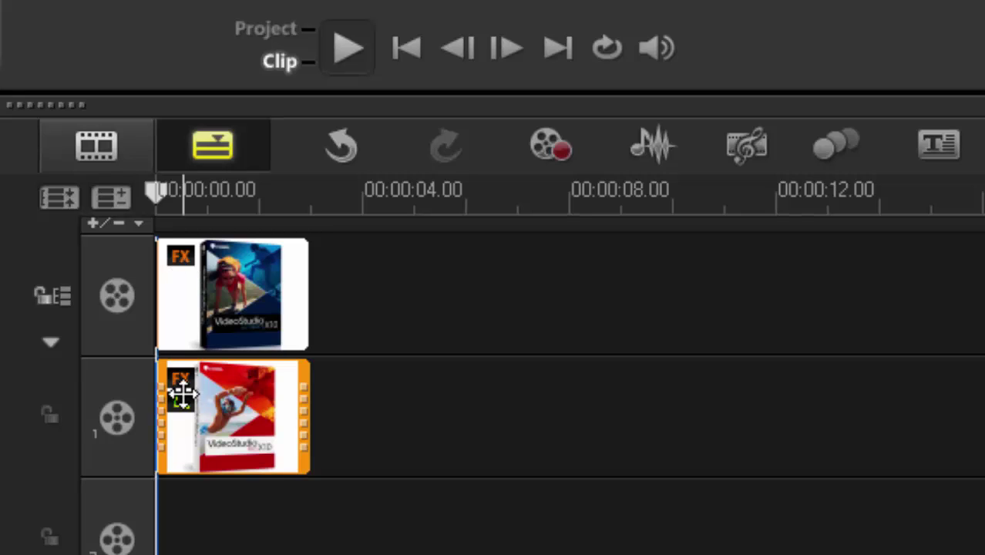
Ungroup the two box images, check the filter effect along the timeline and deselect the clips
left_click(160, 188)
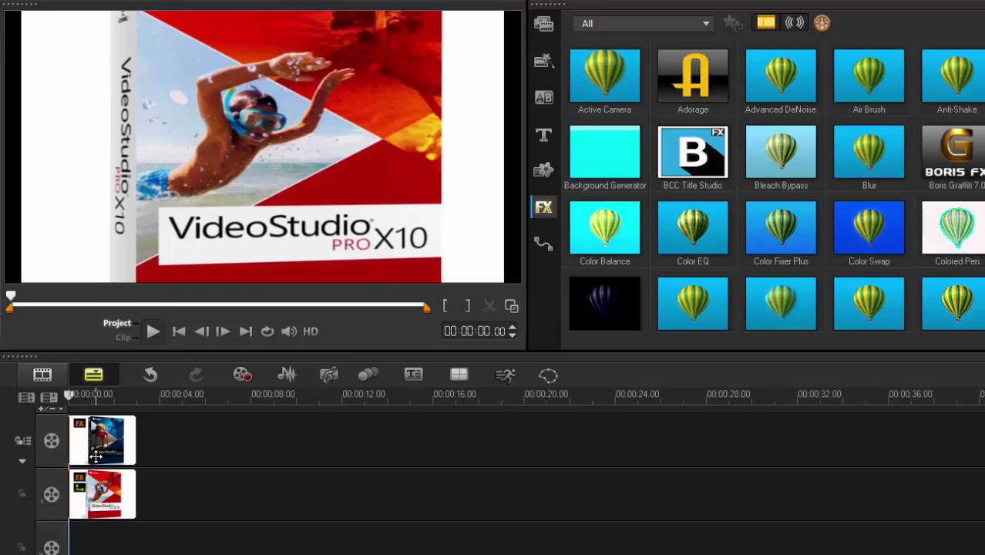
right_click(98, 458)
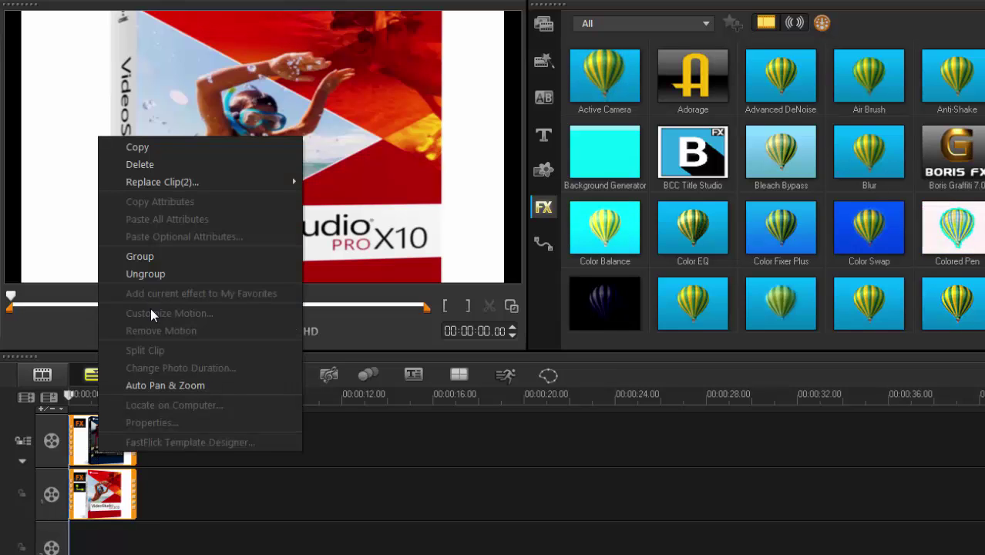
left_click(146, 274)
left_click_drag(71, 396, 109, 398)
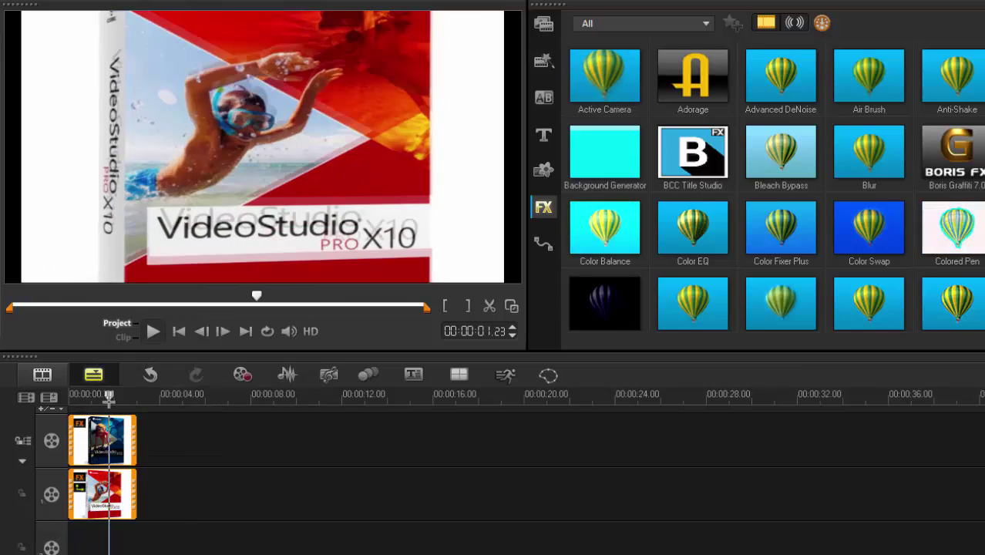
left_click(202, 490)
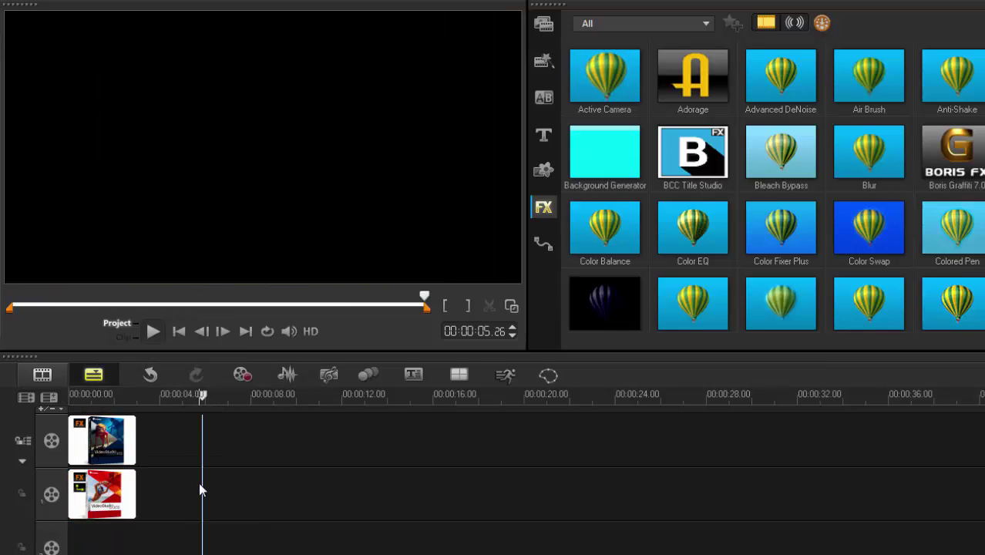
Delete the image on the video track and the one on the first overlay track
left_click(106, 433)
key("Delete")
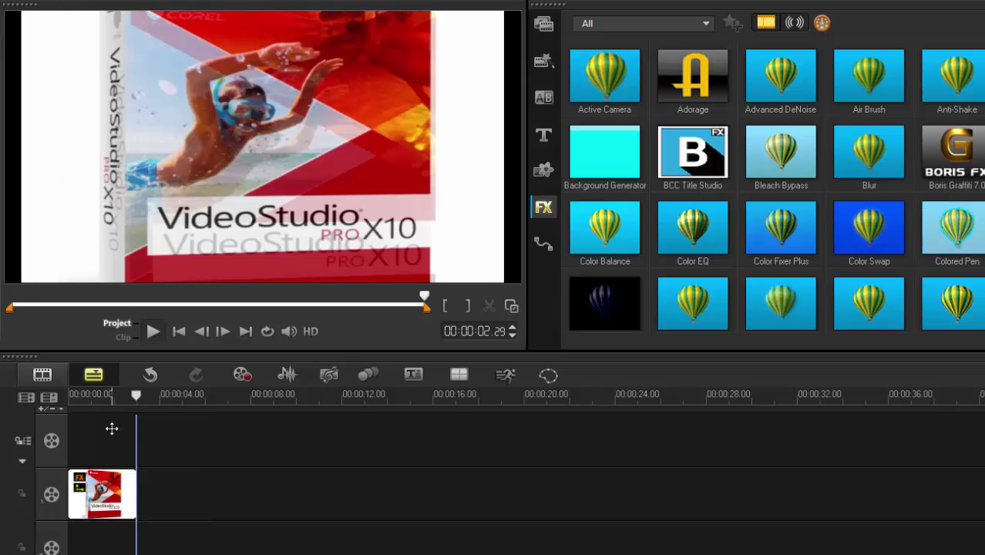
left_click(111, 482)
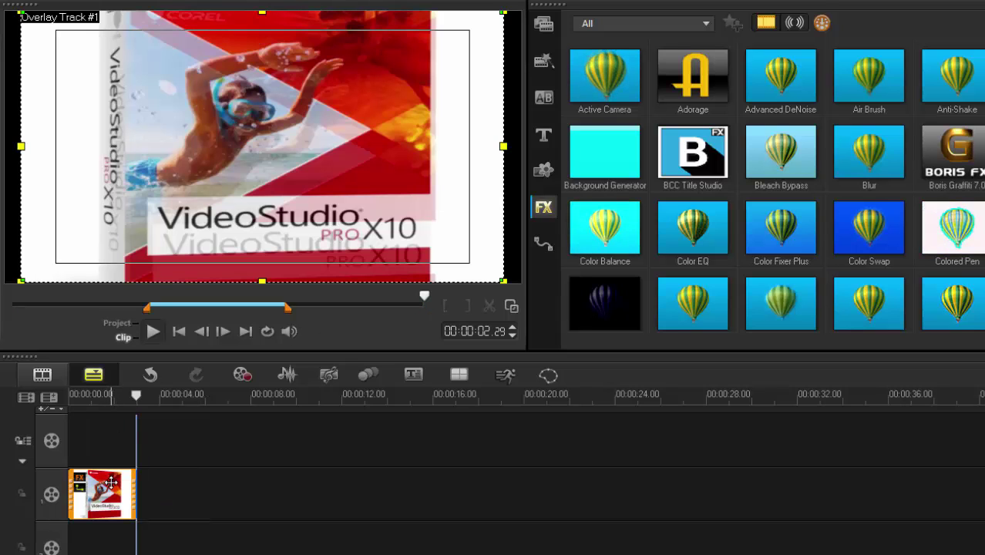
key("Delete")
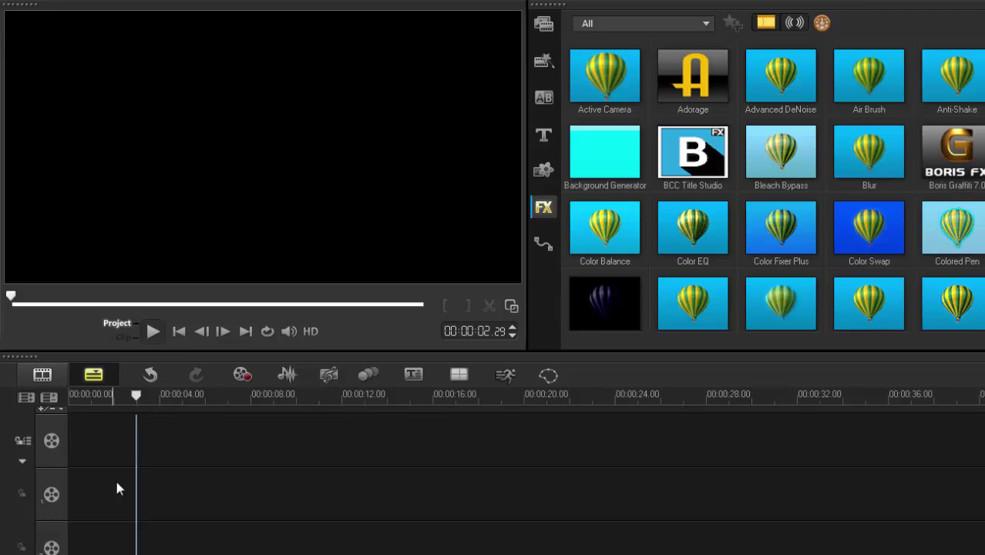
Place mm_02.mp4 from the media library on the video track and apply the BCC Title Studio filter to it
left_click(543, 25)
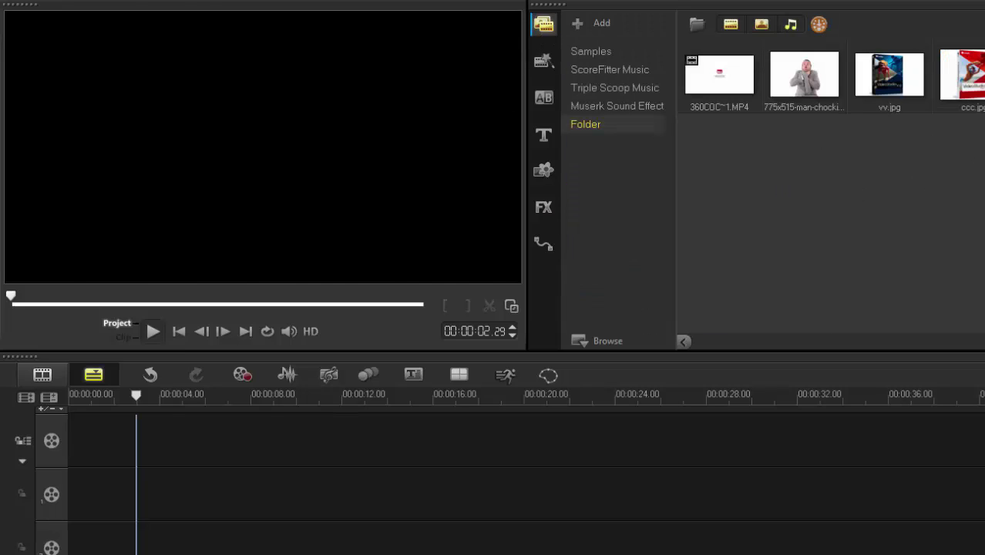
left_click_drag(611, 466, 613, 466)
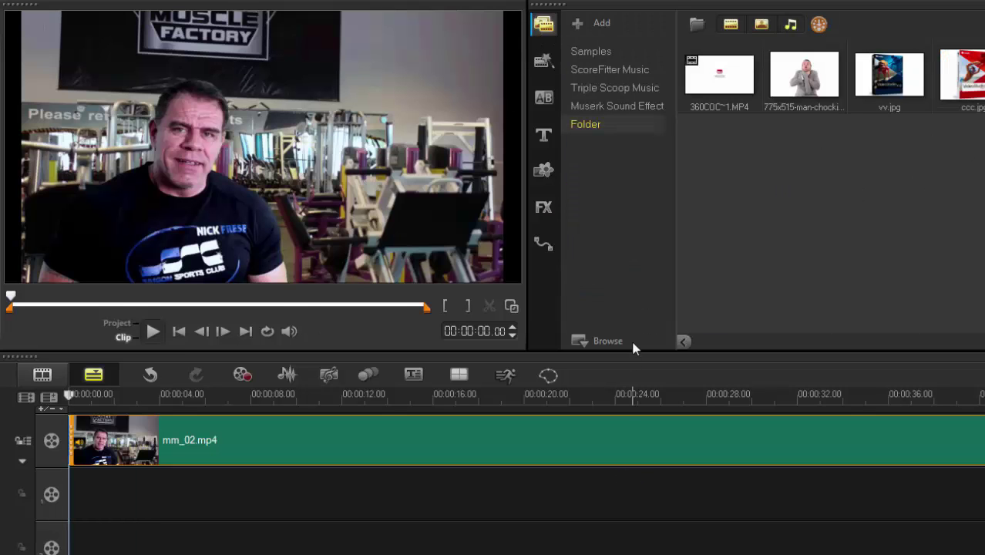
left_click(545, 207)
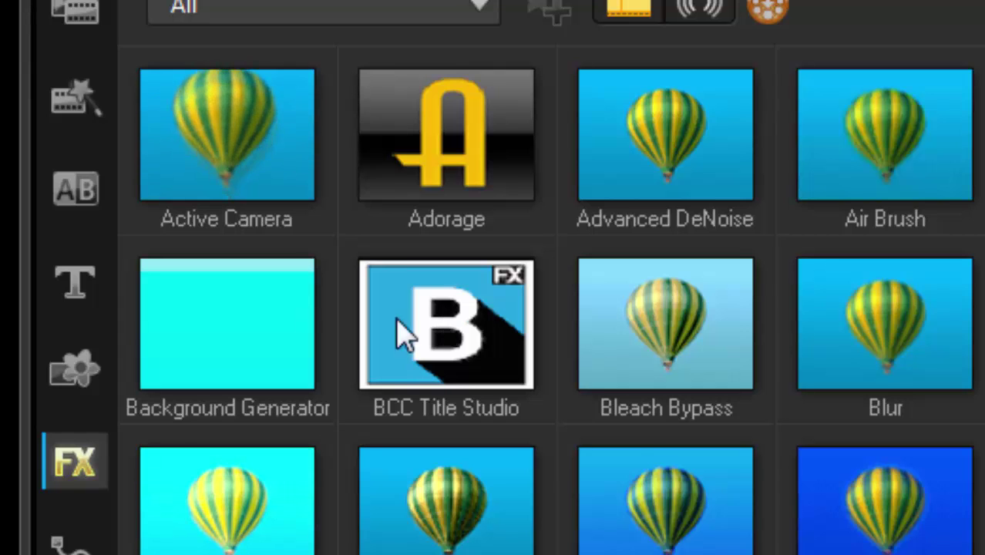
left_click(418, 327)
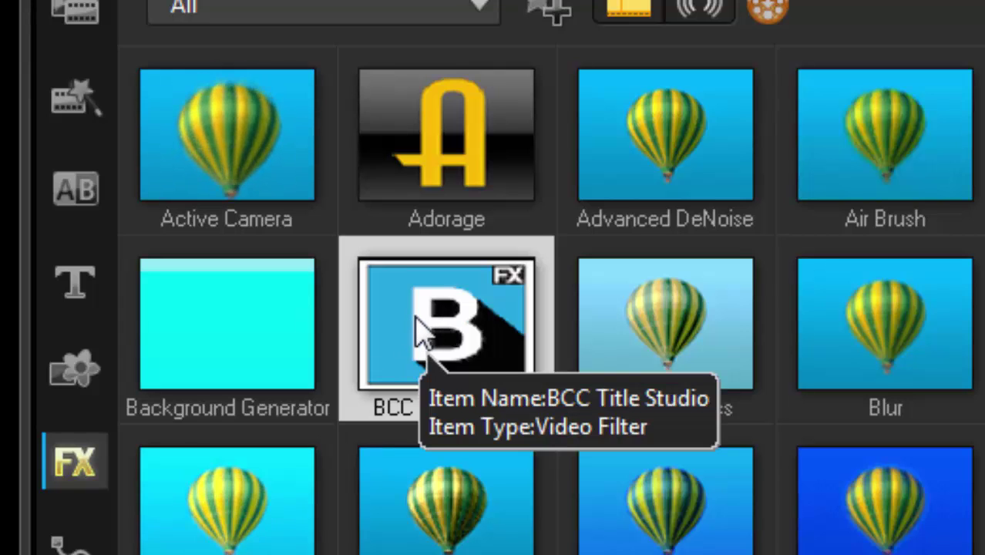
left_click_drag(418, 327, 422, 407)
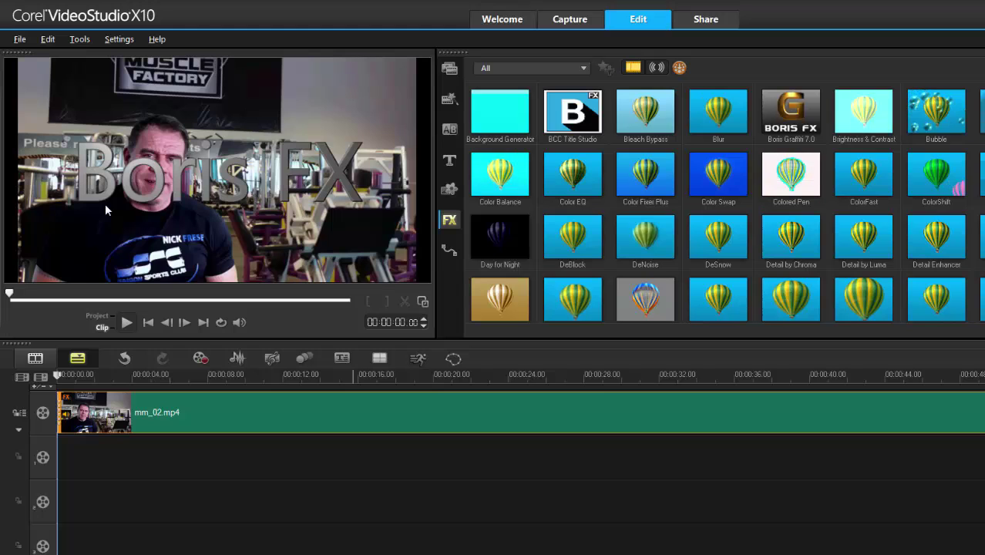
Open the BCC Title Studio filter's customization and load the 10 Second_29fps_fixed Counter_RIGHT_Loader preset
double_click(394, 426)
left_click(568, 283)
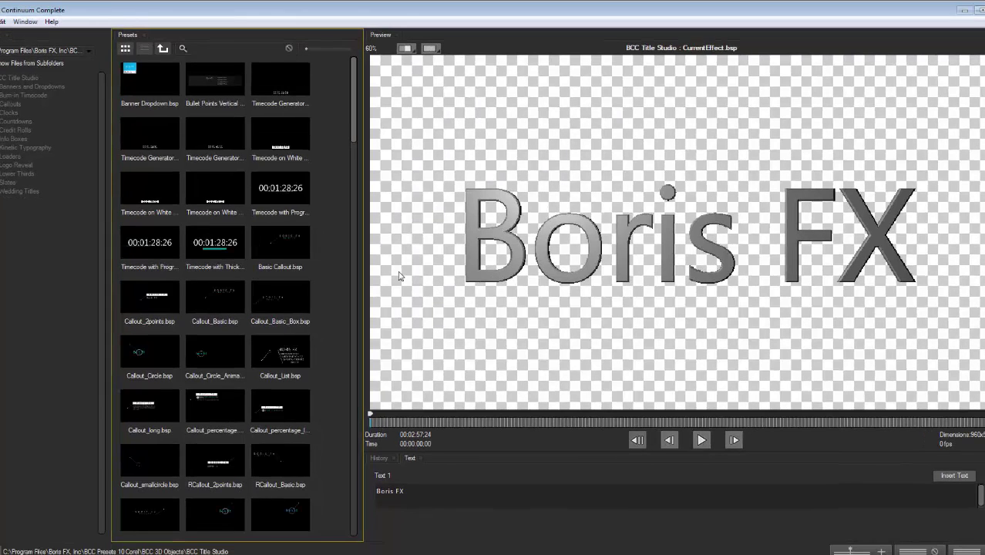
left_click_drag(353, 131, 351, 230)
left_click(298, 254)
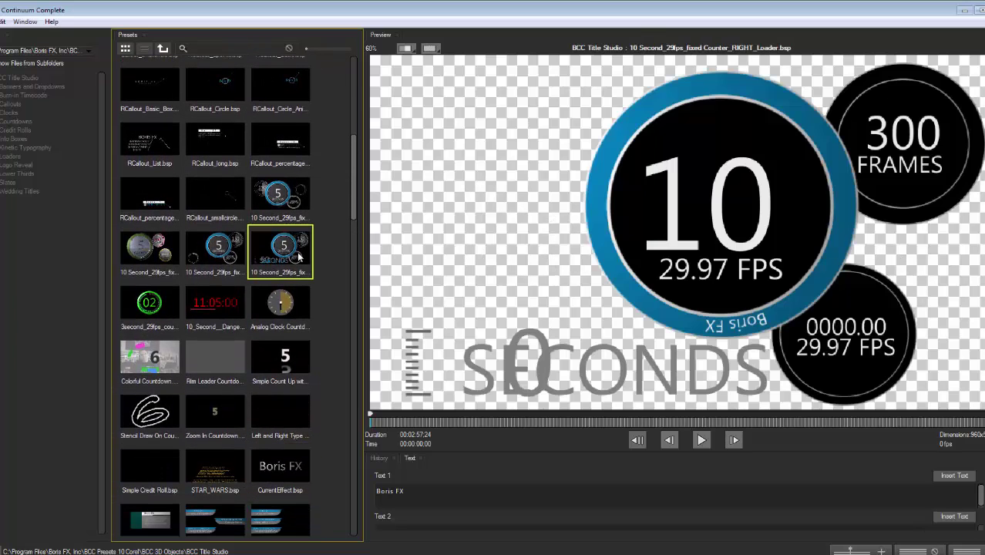
Browse further through the title presets and try Kinetic Lower Third Upper and Box Logo
scroll(349, 234, "down", 10)
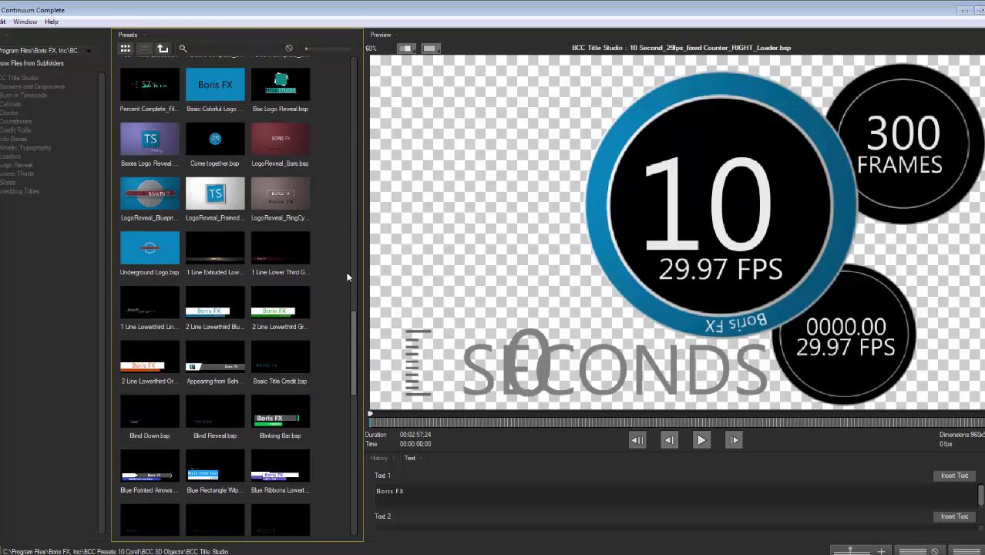
scroll(352, 386, "down", 4)
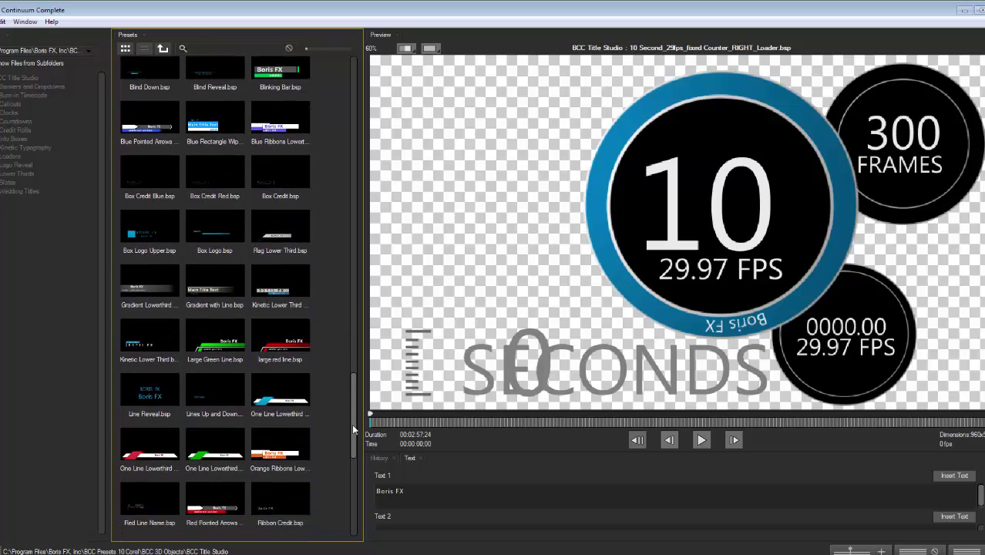
left_click(281, 428)
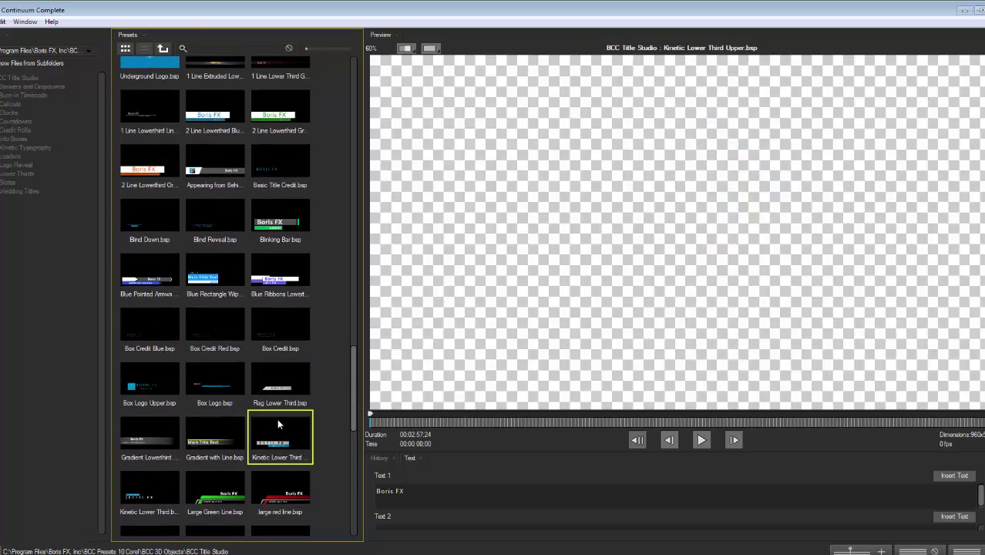
left_click(217, 381)
Load the 2 Line Lowerthird Orange preset, play its animation and leave the title editor
left_click(146, 164)
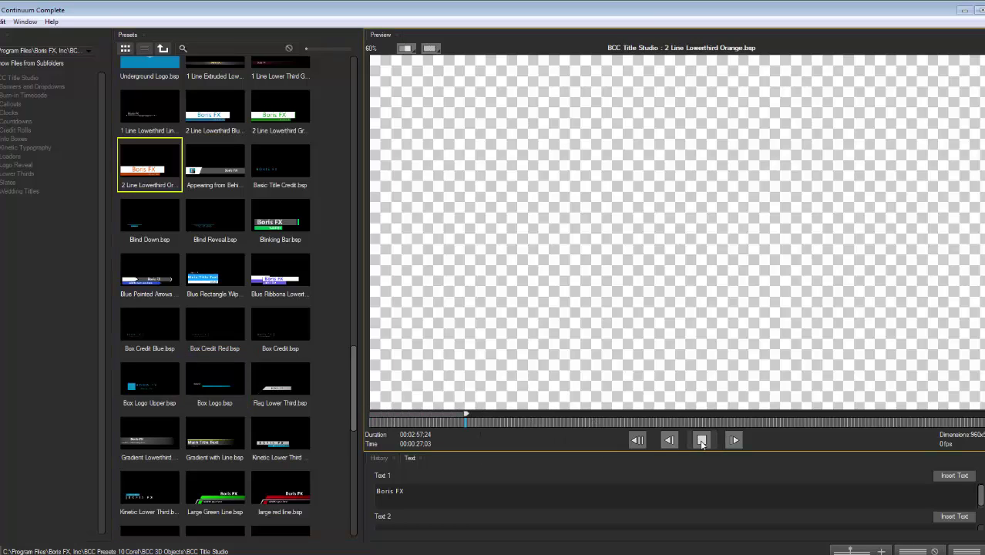
left_click(701, 440)
left_click(701, 442)
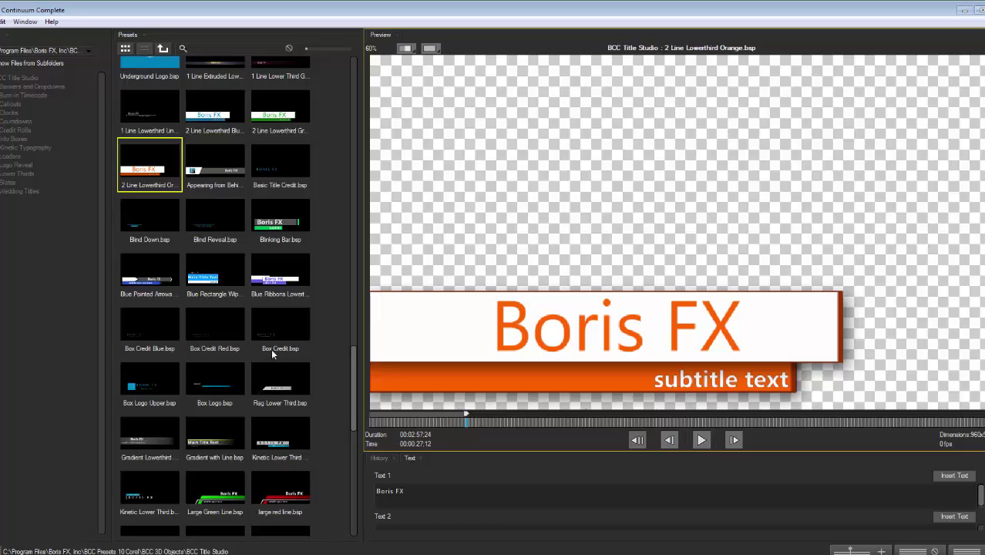
left_click(884, 552)
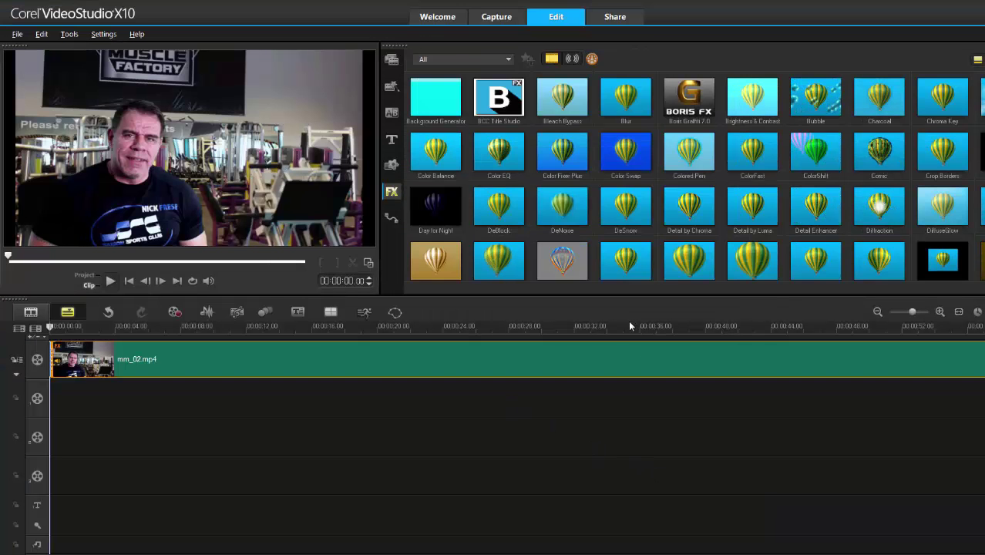
Open the filter settings of mm_02.mp4 and remove the BCC Title Studio filter from the clip
double_click(360, 372)
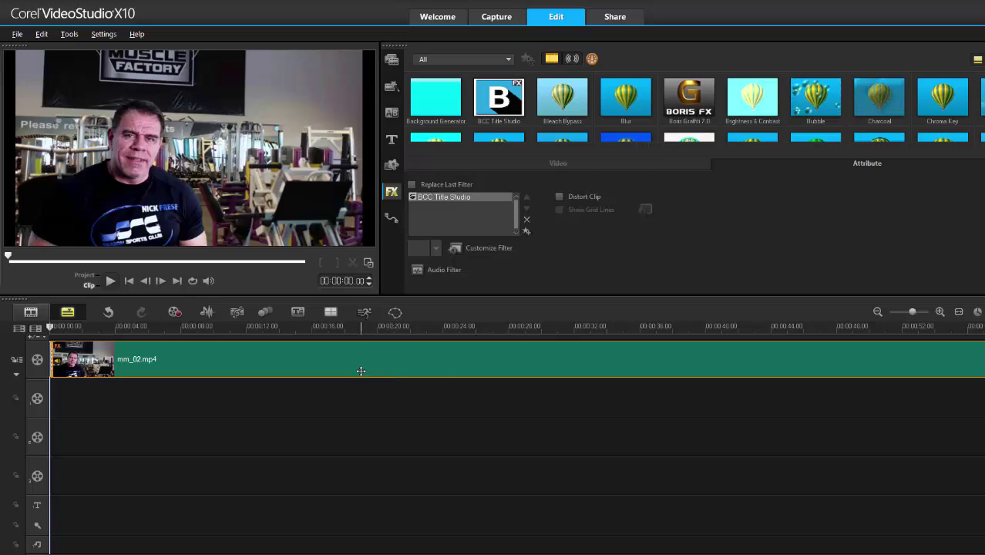
left_click(491, 249)
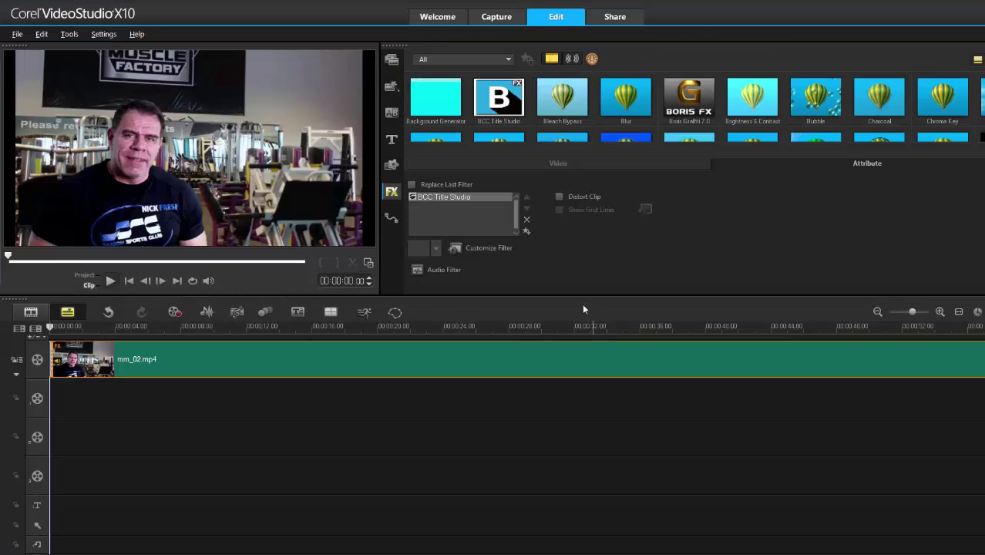
left_click(526, 218)
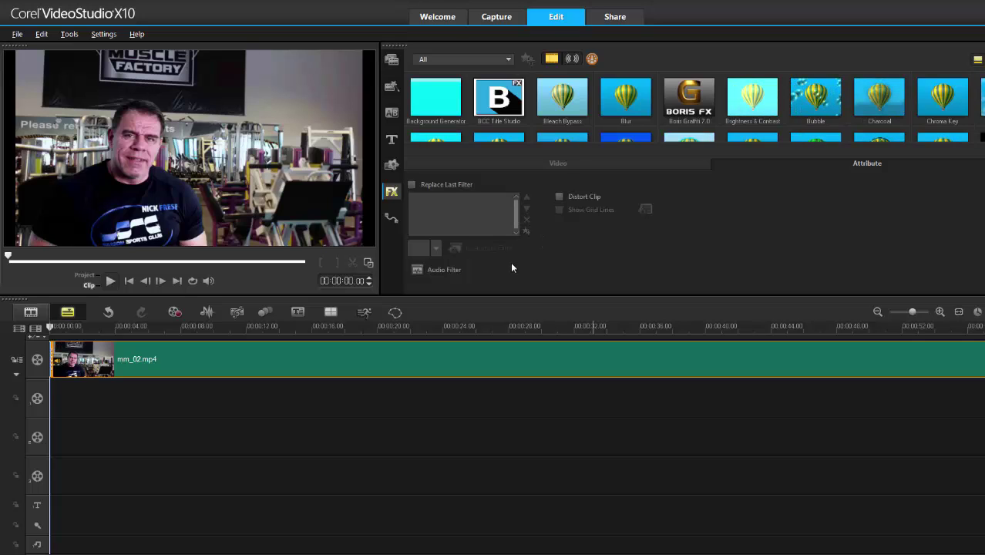
Filter the effects library to NewBlue Titler Pro and apply that filter to the mm_02.mp4 clip
left_click(505, 59)
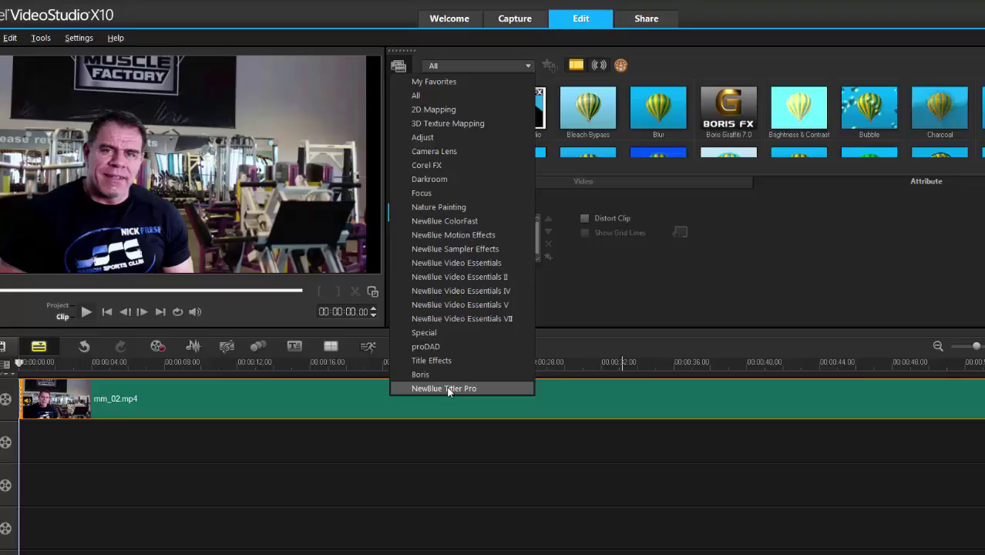
left_click(447, 349)
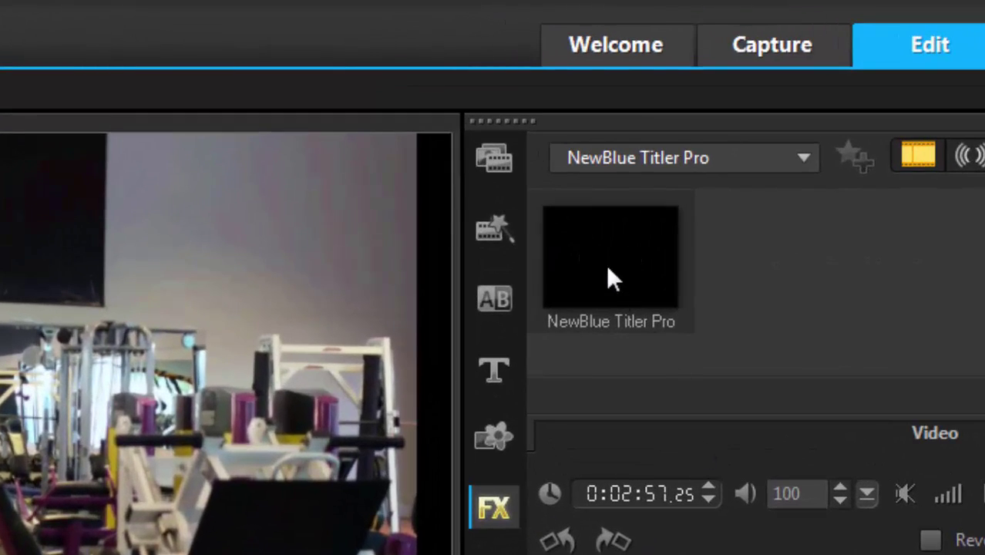
left_click(608, 268)
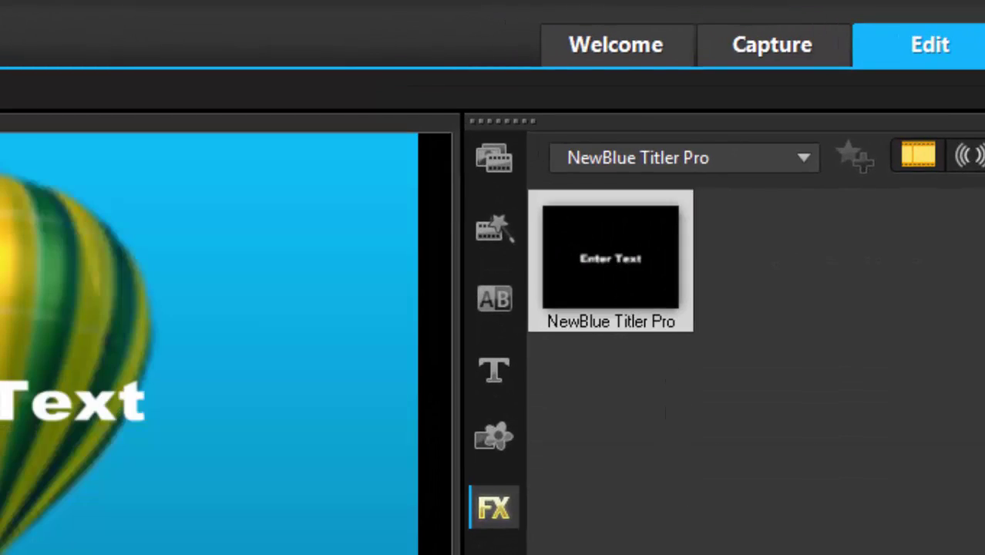
left_click_drag(611, 258, 381, 353)
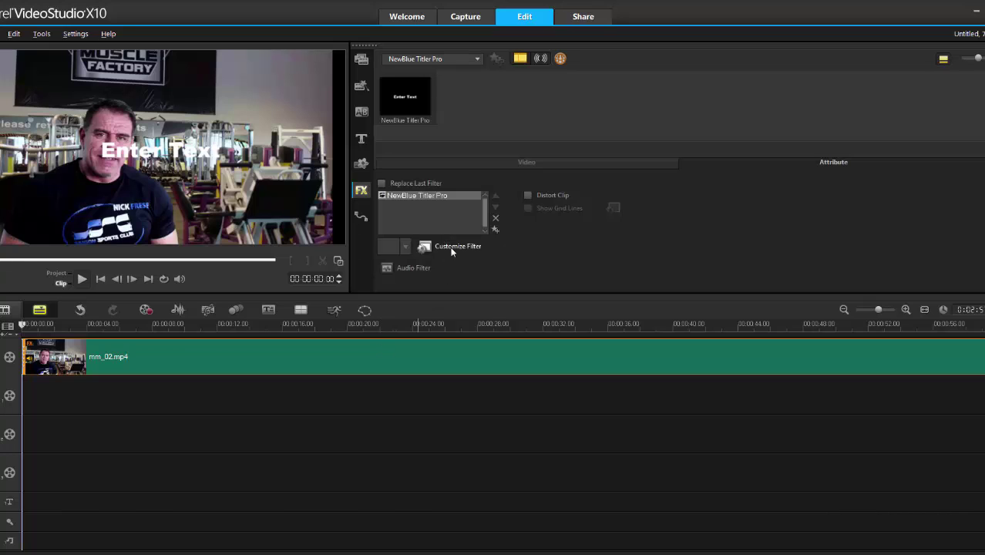
Open the NewBlue Titler Pro customization in a maximized window and apply the Melon style to the Enter Text title
left_click(452, 247)
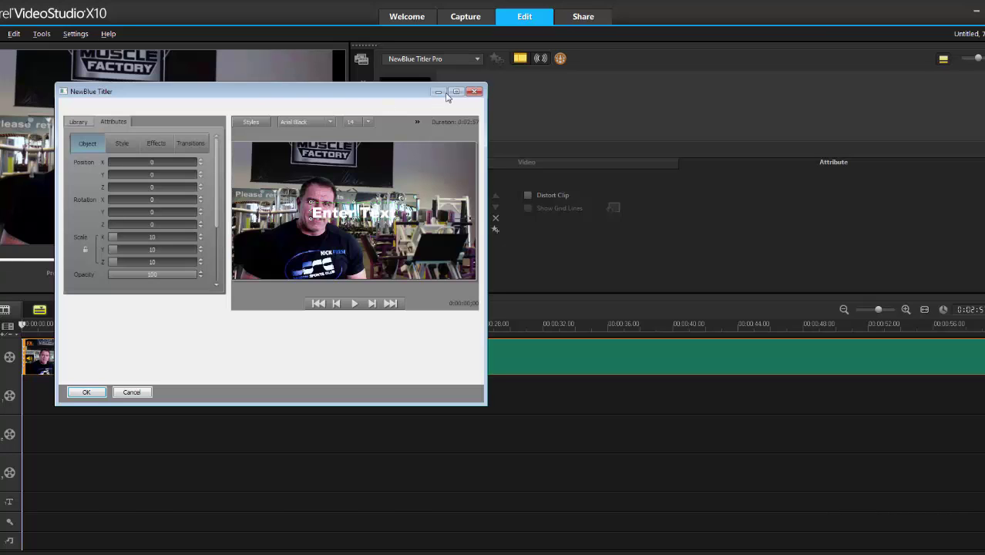
left_click(456, 91)
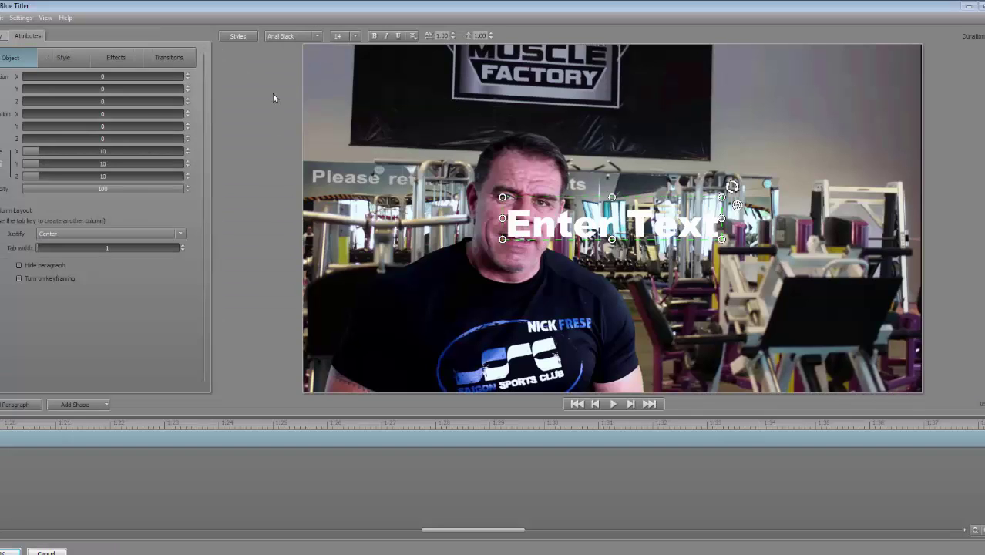
left_click(77, 57)
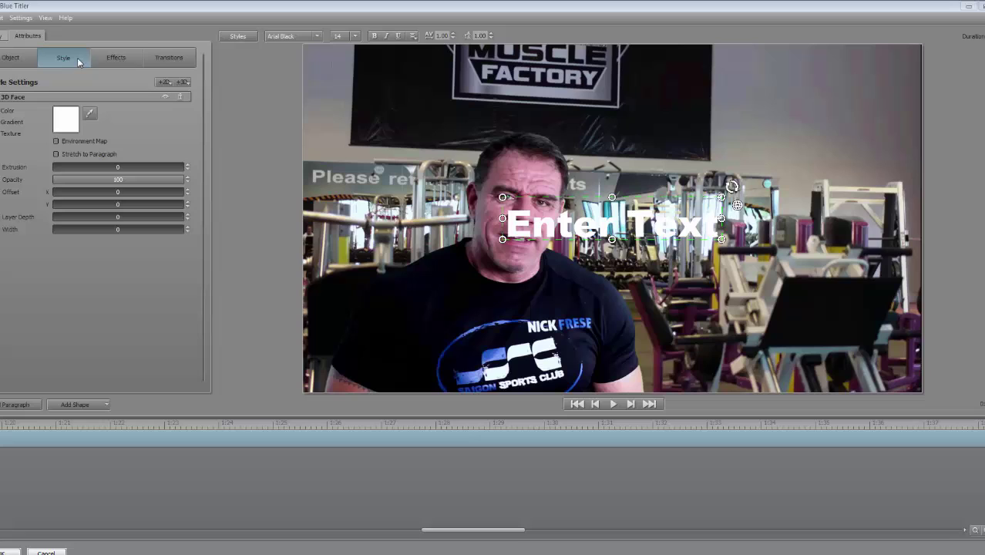
left_click(237, 36)
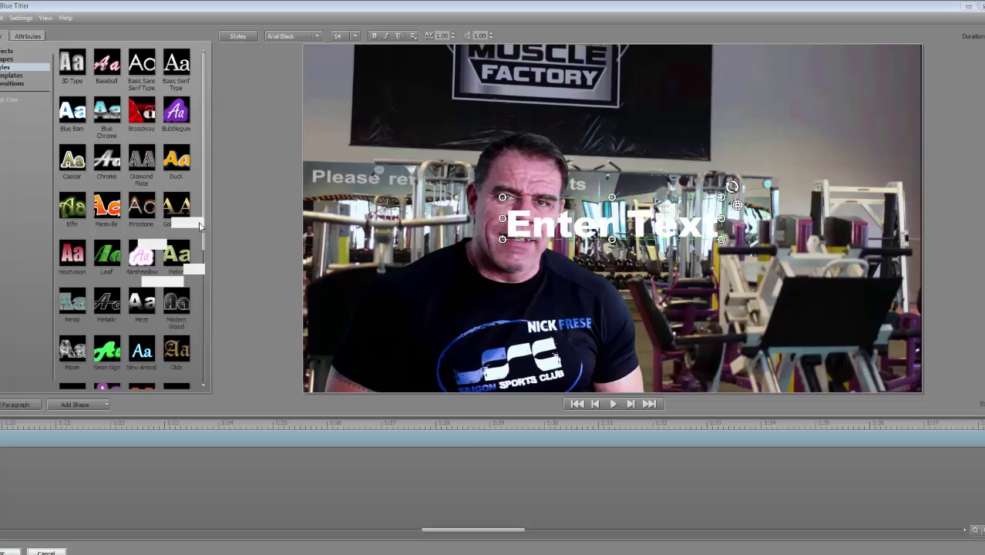
left_click_drag(176, 255, 133, 444)
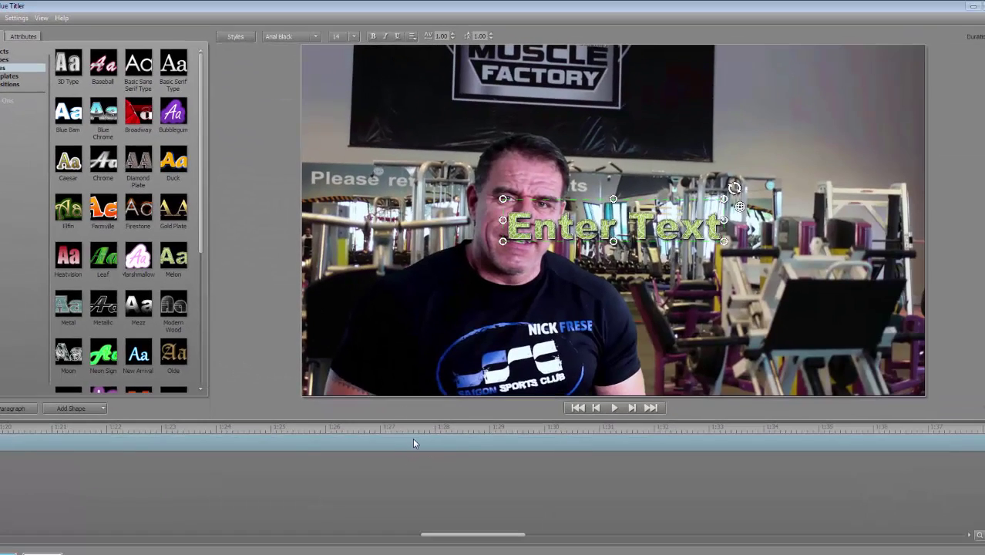
Bring up the style attributes of the Enter Text title and adjust its shadow blur and horizontal offset
left_click(532, 231)
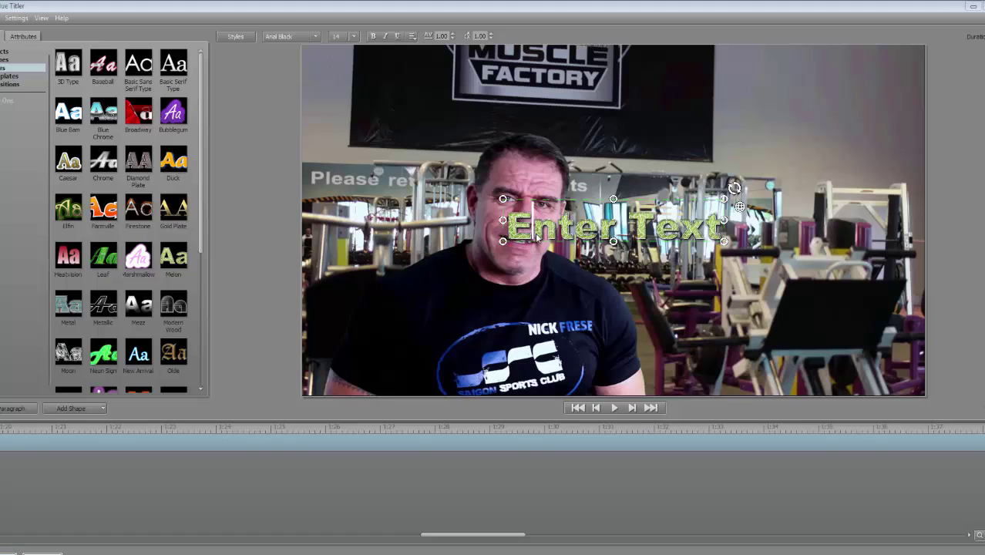
left_click(29, 36)
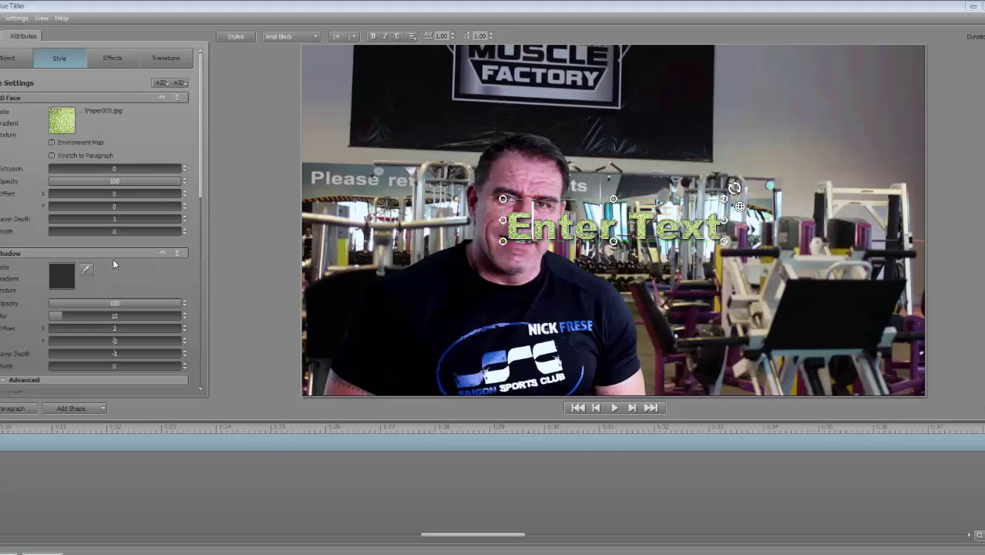
left_click_drag(65, 314, 96, 335)
double_click(116, 330)
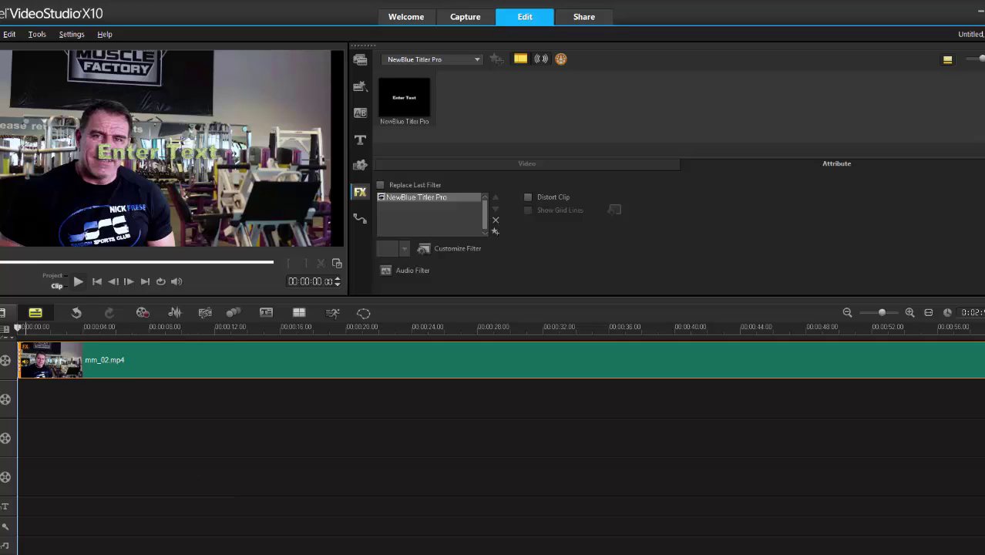
View the ScoreFitter Music collection in the media library, and look at the Auto Music options before closing them
key("alt+Tab")
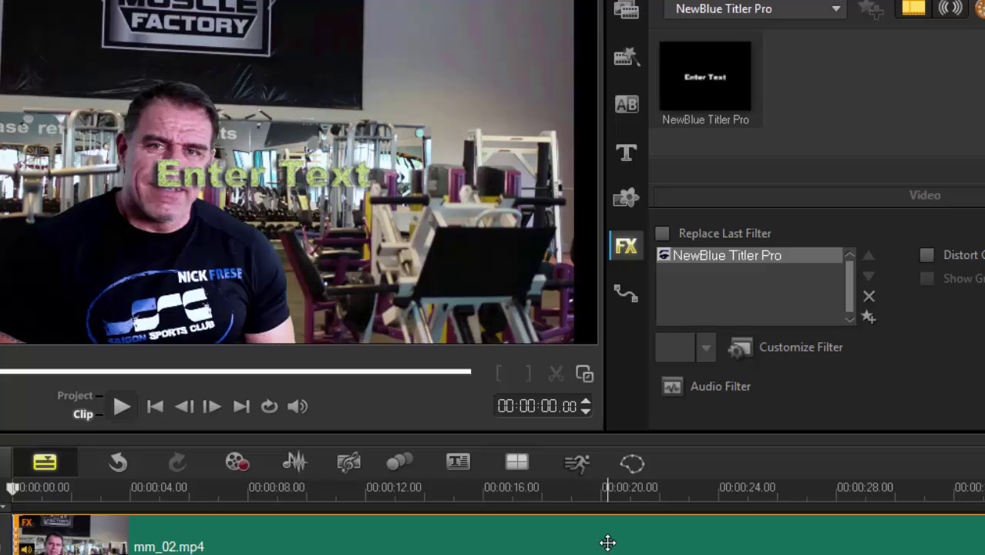
left_click(617, 15)
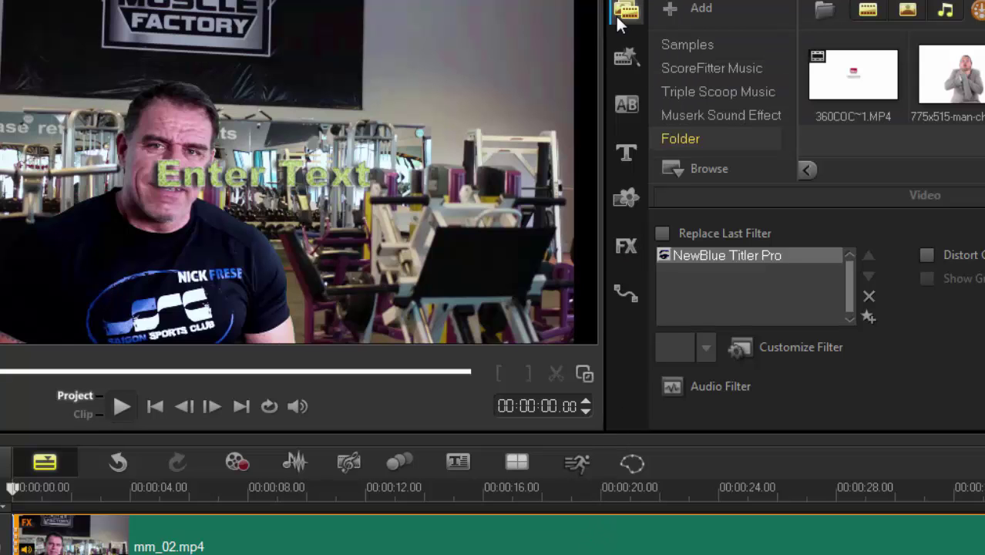
left_click(696, 68)
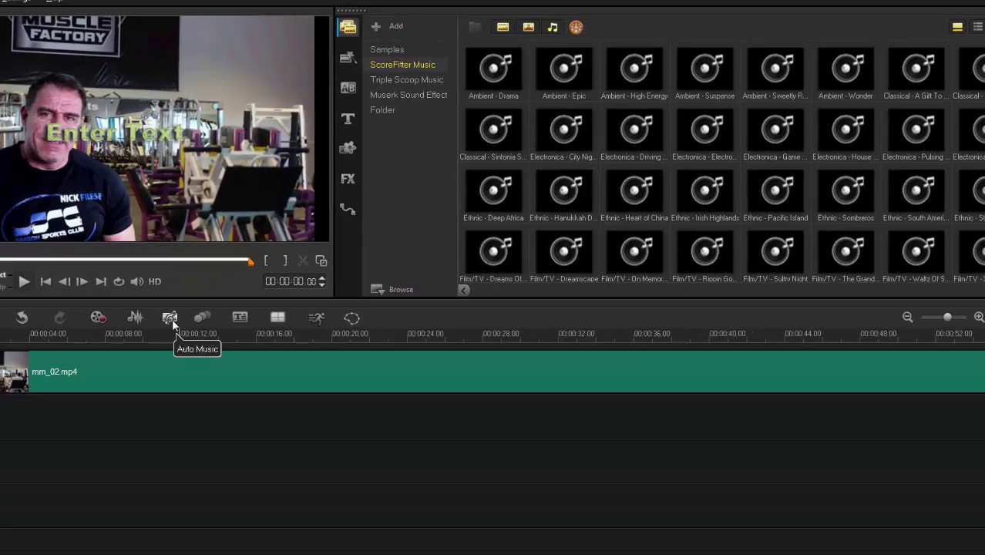
left_click(170, 317)
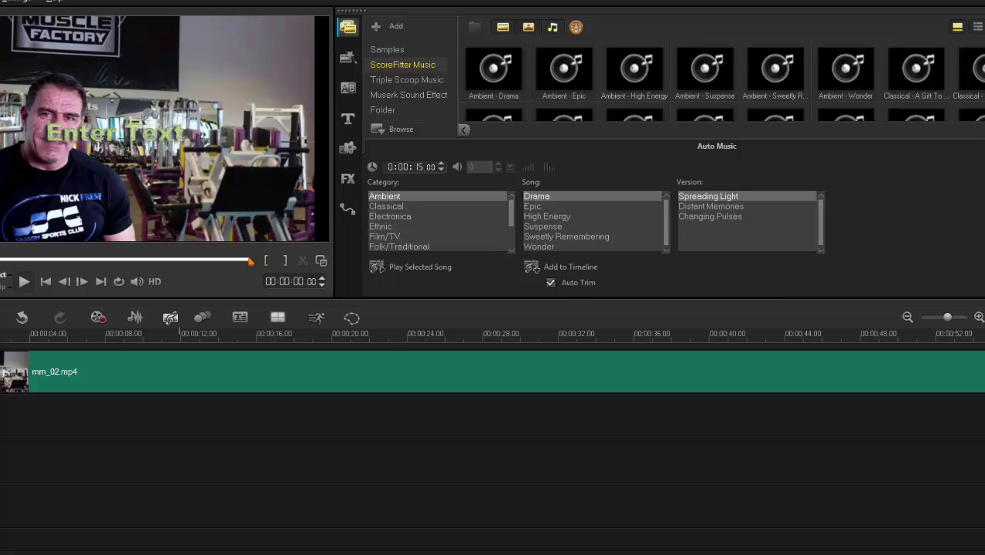
left_click(170, 318)
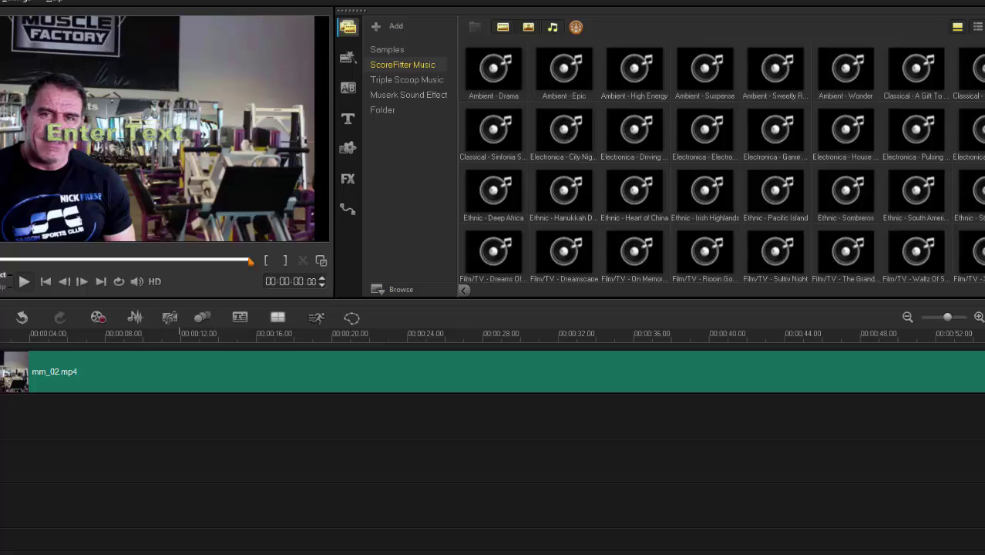
Switch to the Corel VideoStudio Ultimate X10 Reviewer's Guide and examine the feature comparison between the Pro and Ultimate versions
scroll(721, 161, "down", 5)
scroll(720, 162, "up", 2)
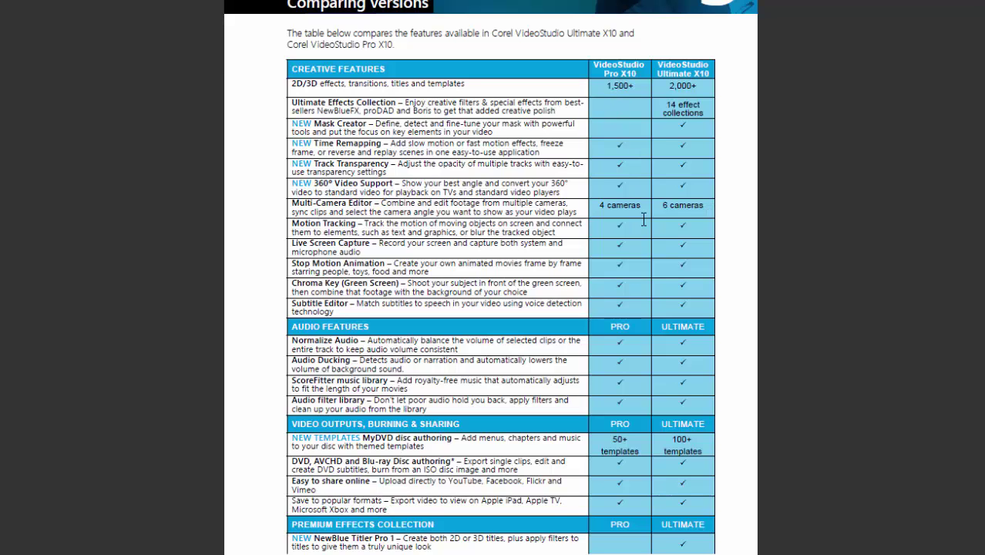
scroll(641, 222, "down", 10)
scroll(642, 222, "down", 3)
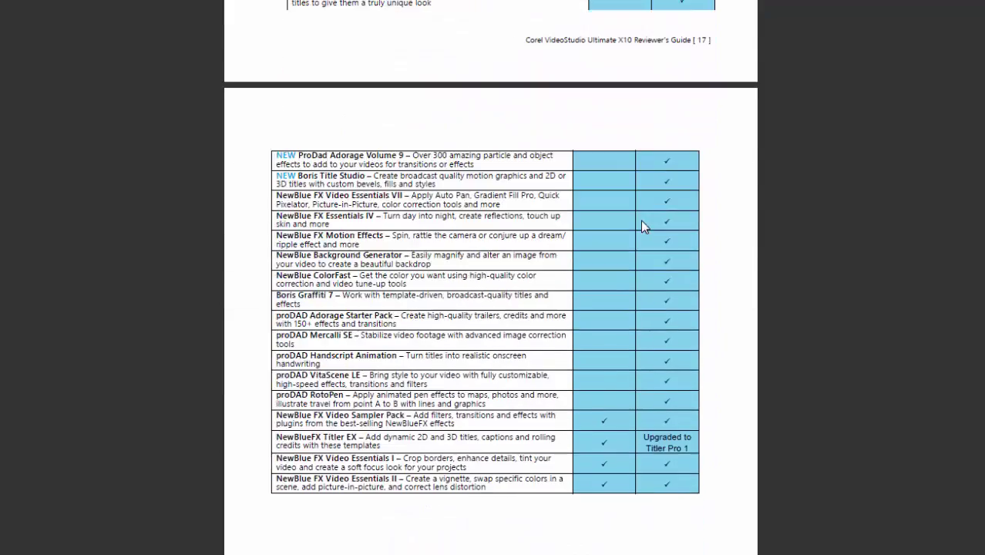
scroll(641, 220, "up", 13)
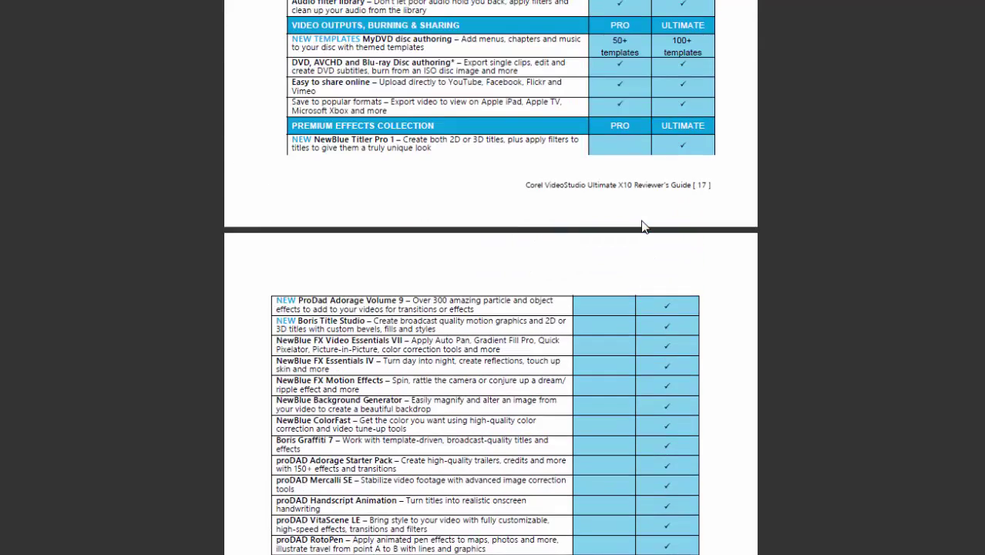